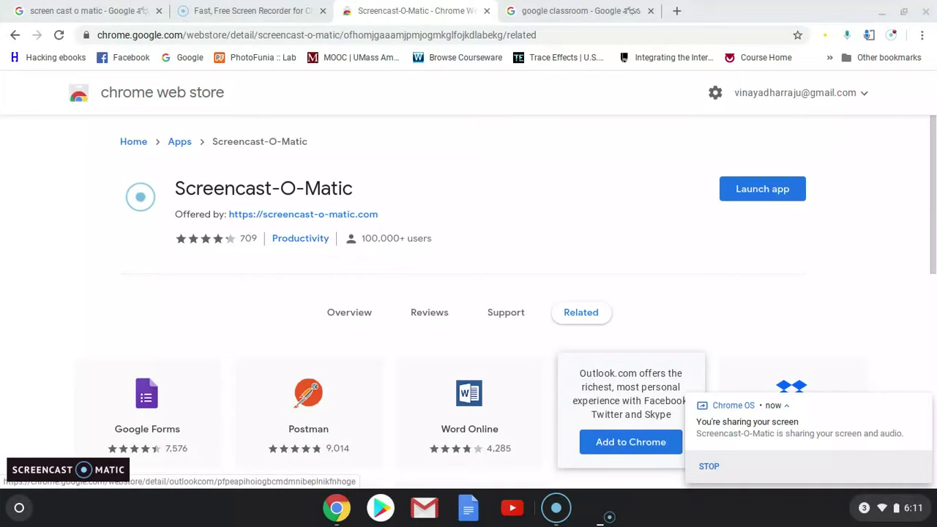
Open Google Classroom from the search results, enter the ZPHS Jangapally-Class 9-2017-18 class and dismiss the stream customisation tip
click(550, 16)
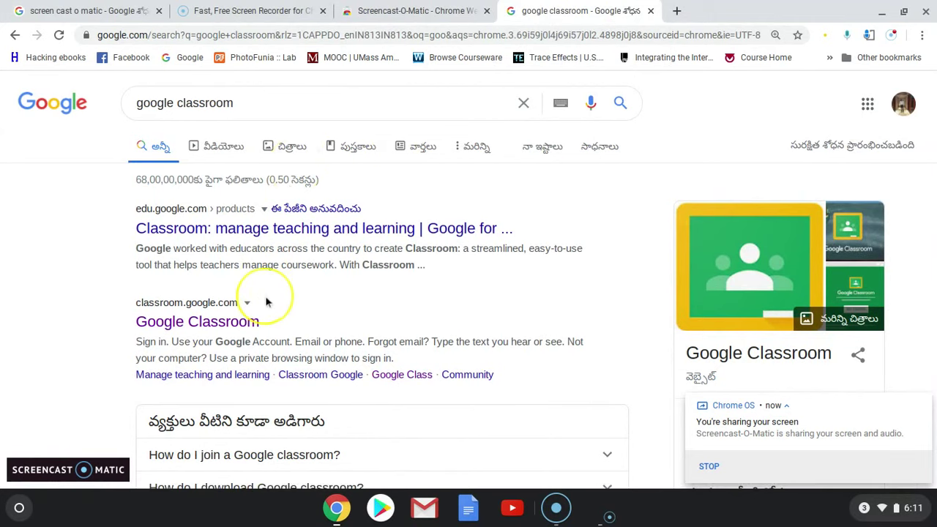
click(202, 325)
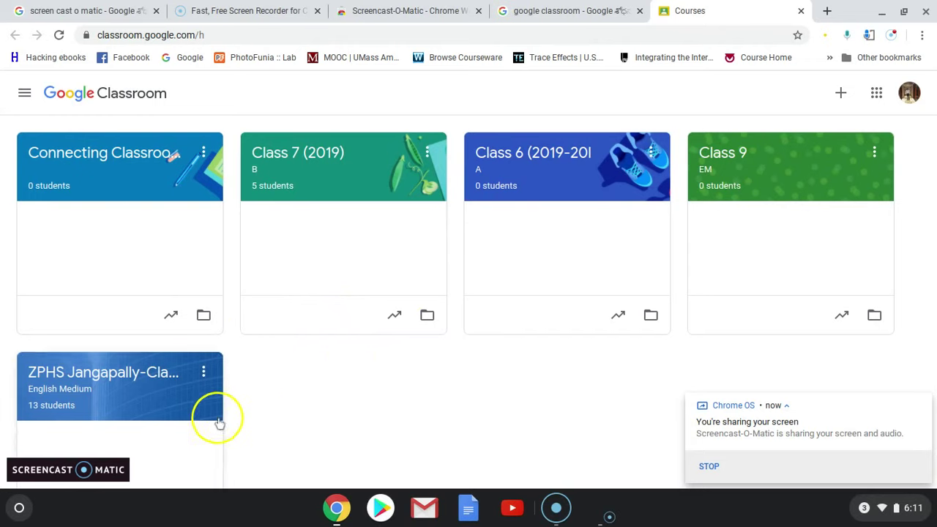
click(126, 418)
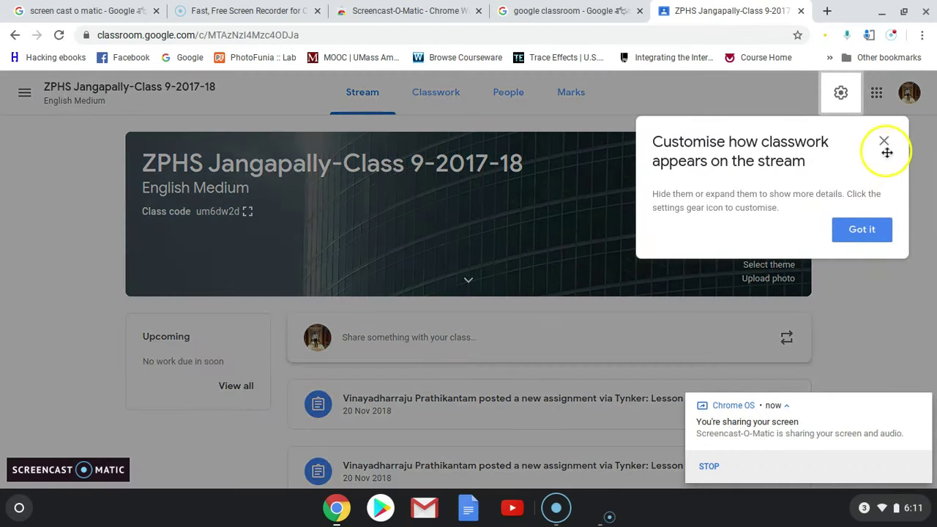
click(855, 238)
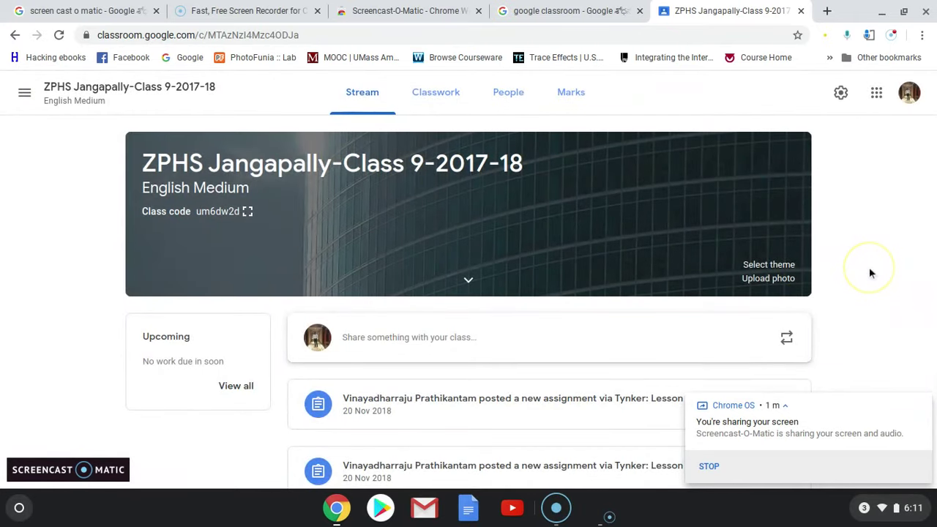
Open the Lesson 3: Animated Card Creator assignment from the class stream and review its student work and instructions
scroll(869, 273, down, 3)
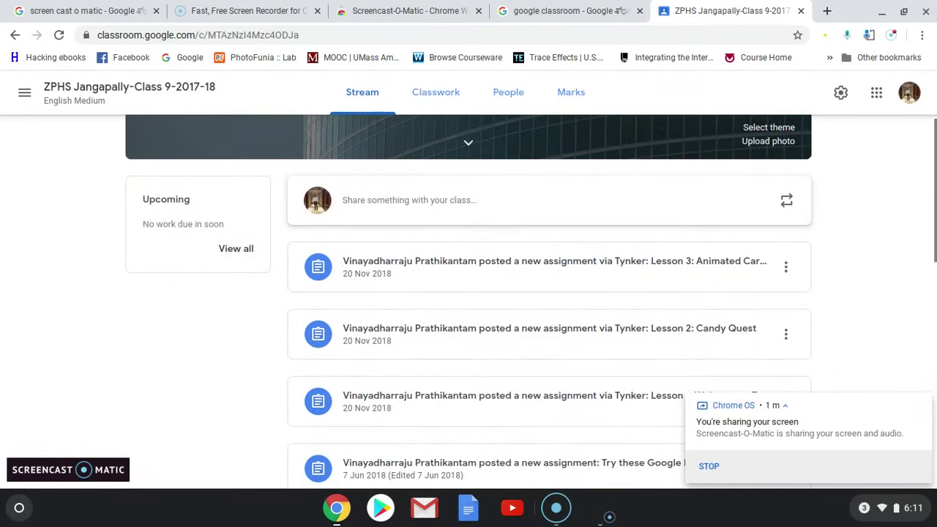
click(488, 267)
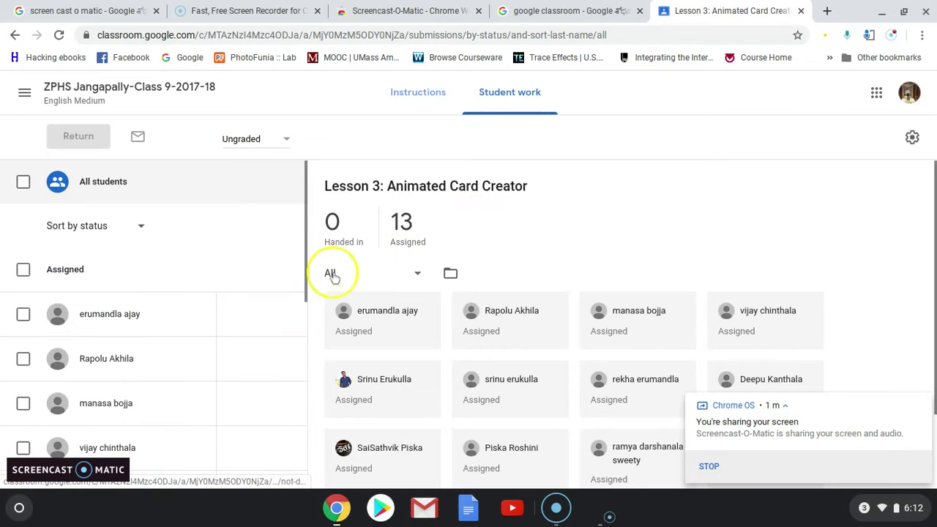
scroll(649, 234, down, 3)
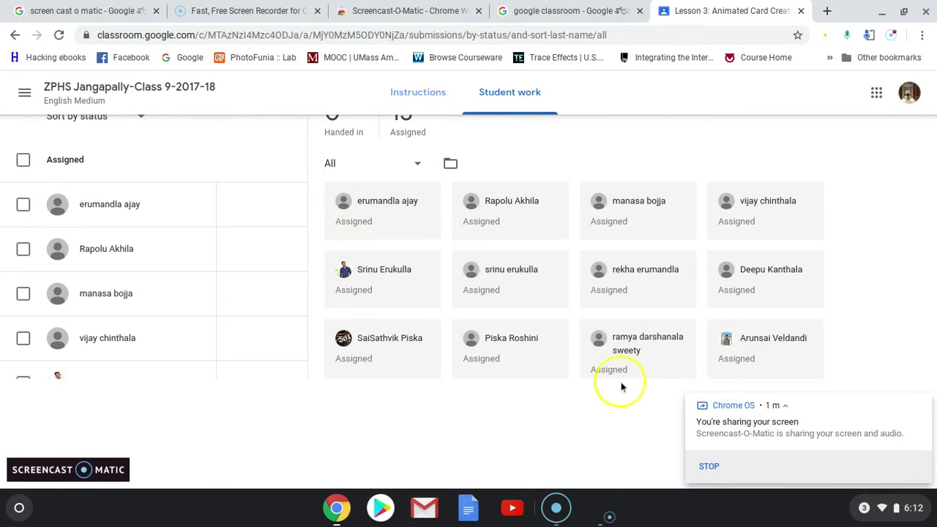
click(408, 99)
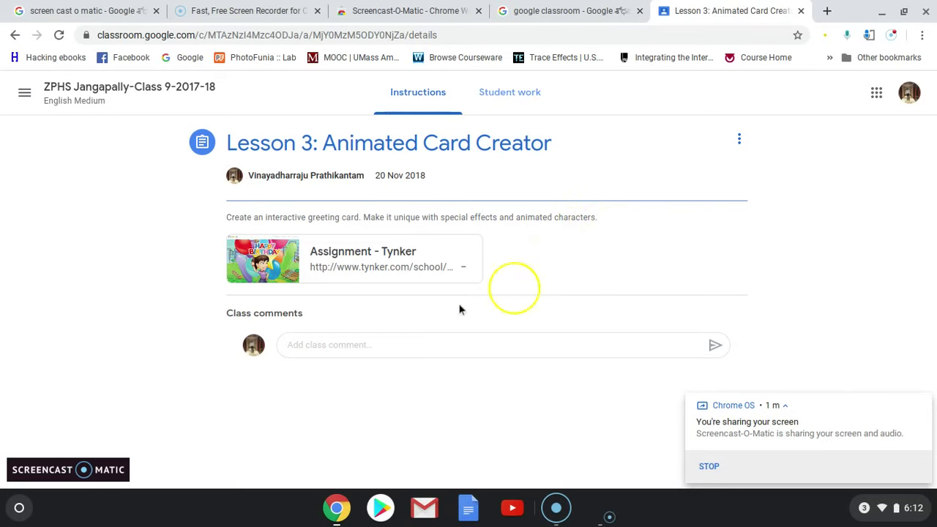
click(509, 101)
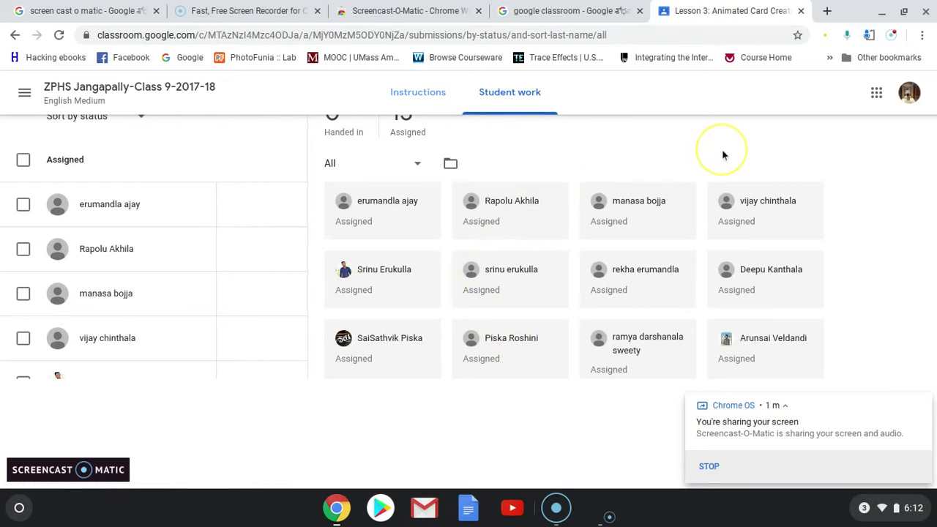
scroll(723, 155, down, 5)
scroll(469, 292, up, 5)
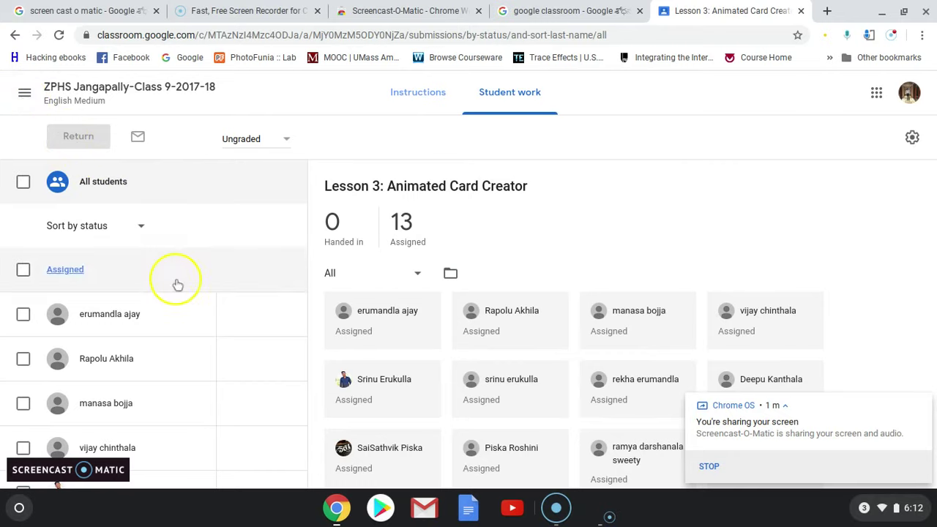
Sort the assignment's students by first name, and switch the submission filter to Assigned and back to All
click(143, 230)
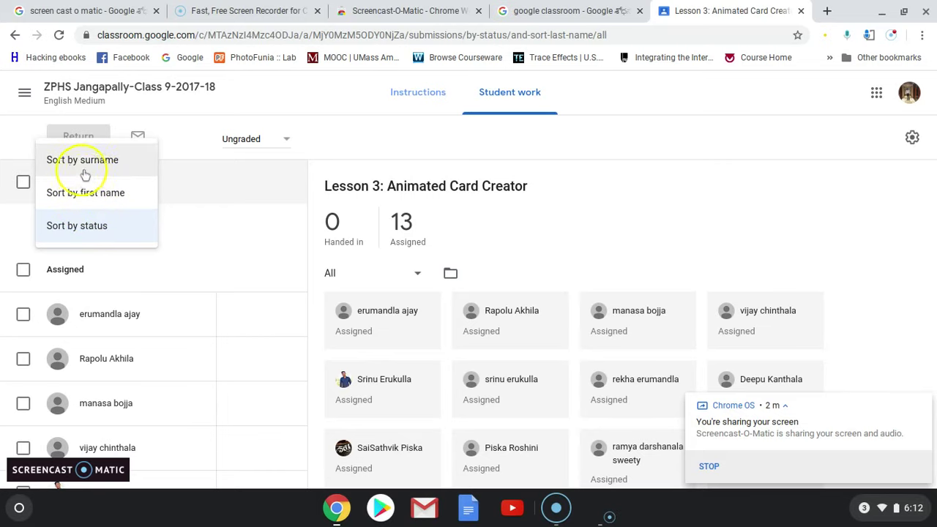
click(109, 194)
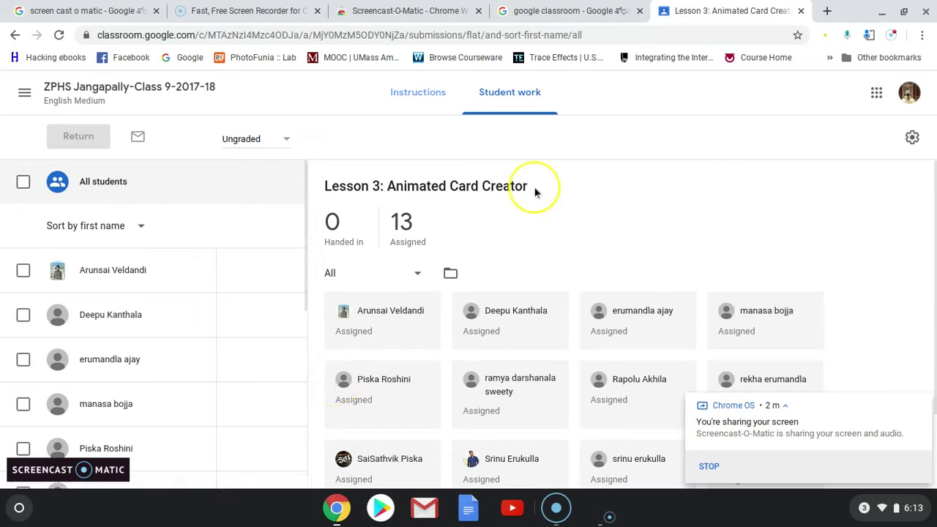
click(416, 276)
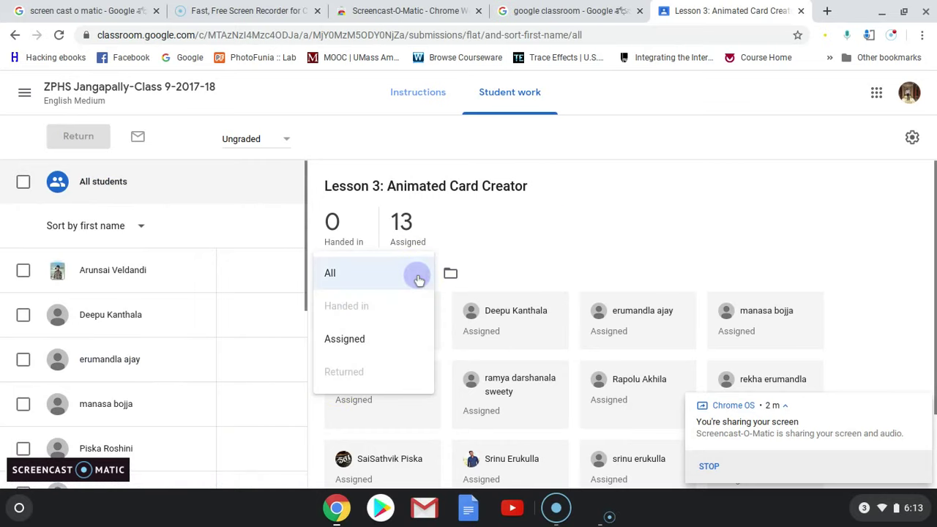
click(370, 340)
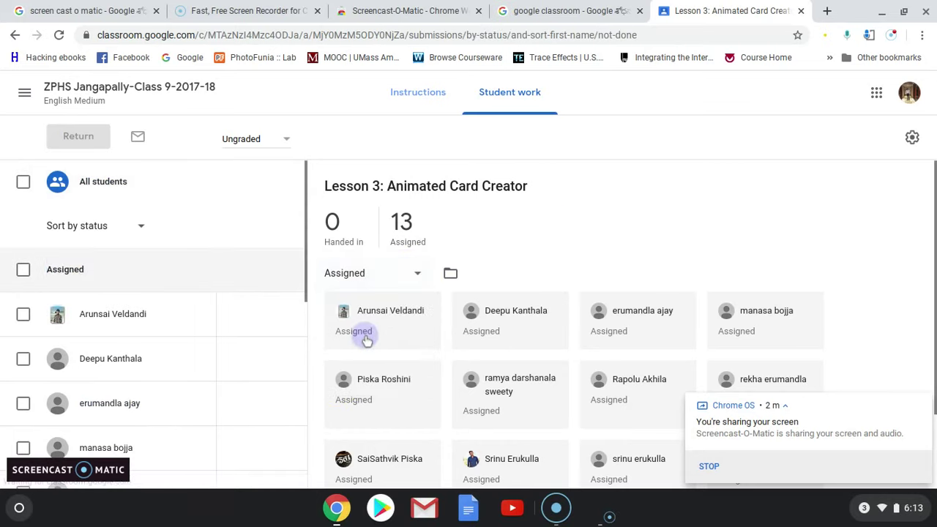
click(373, 273)
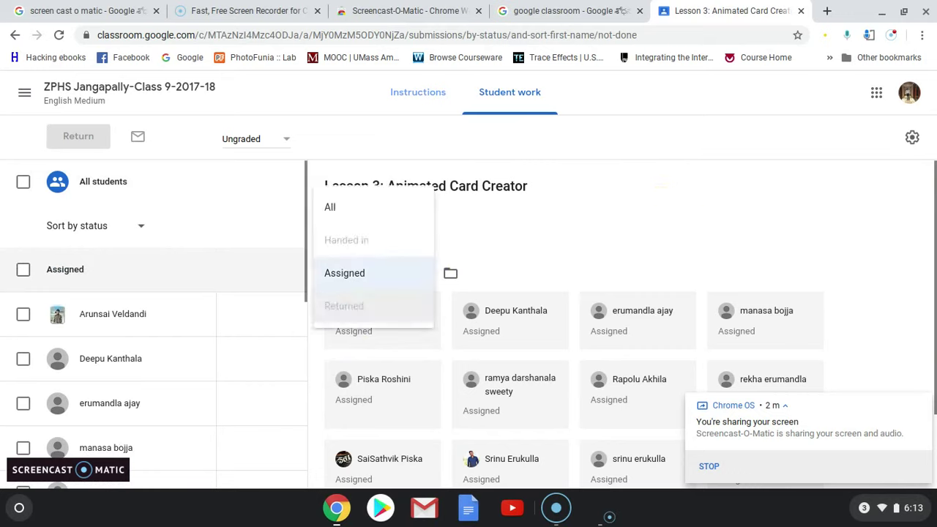
click(330, 209)
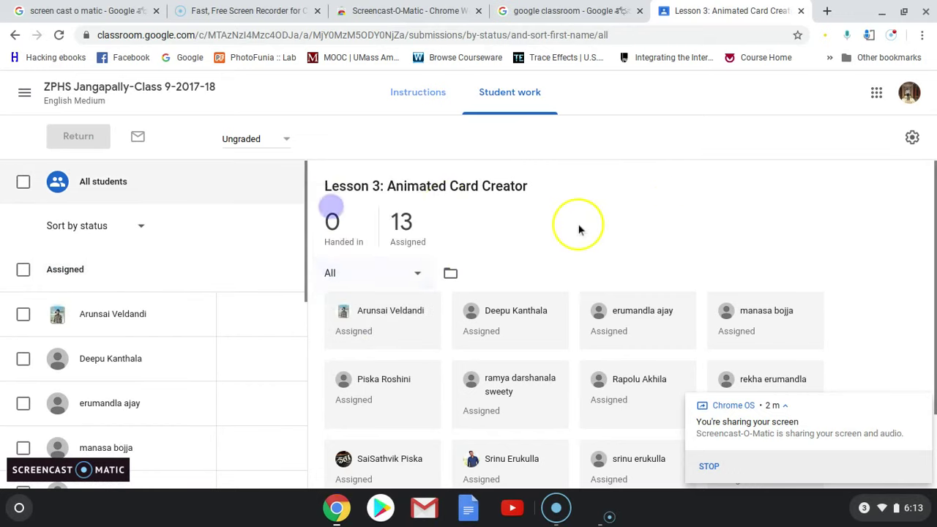
Return to the ZPHS Jangapally-Class 9-2017-18 class and look through its Classwork assignments and topics
click(24, 94)
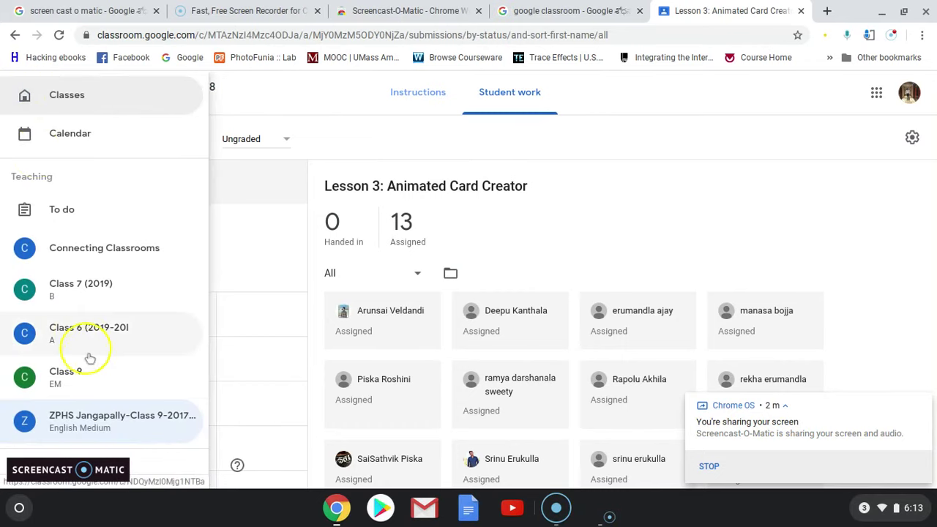
click(136, 431)
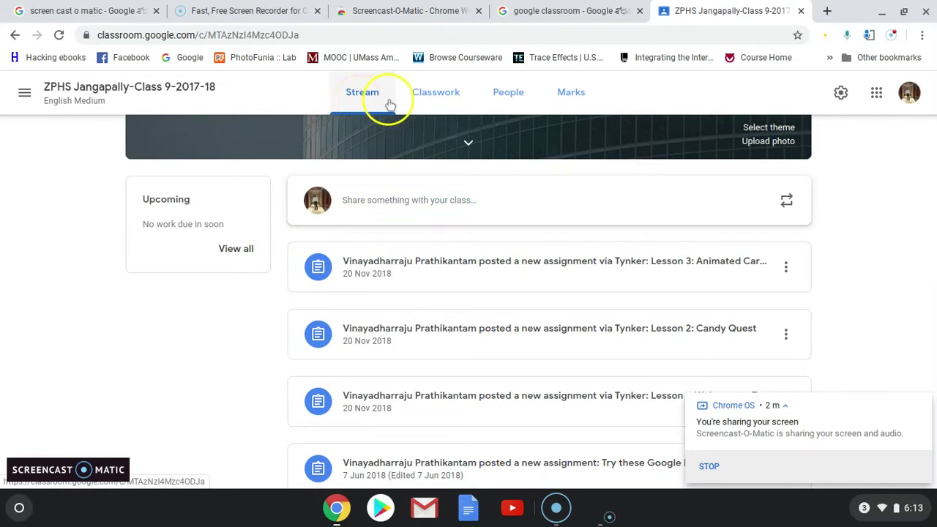
click(434, 98)
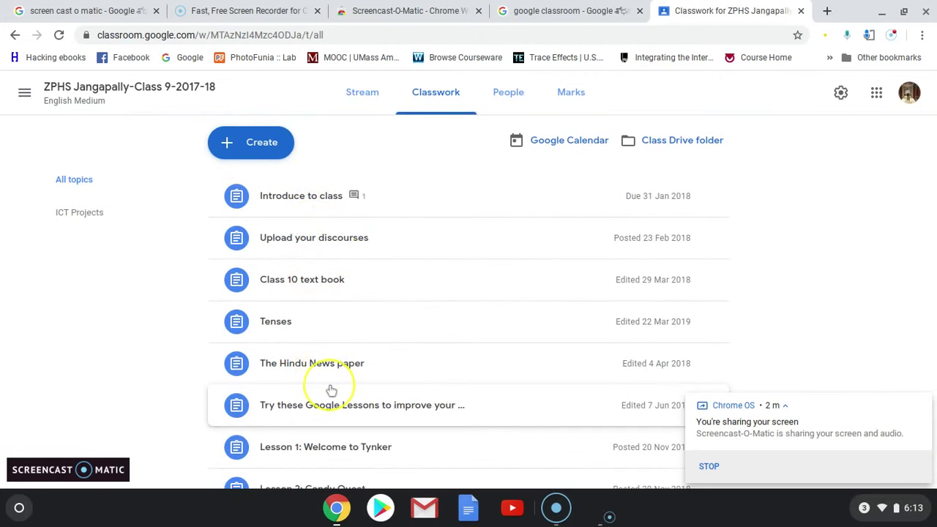
scroll(332, 390, down, 6)
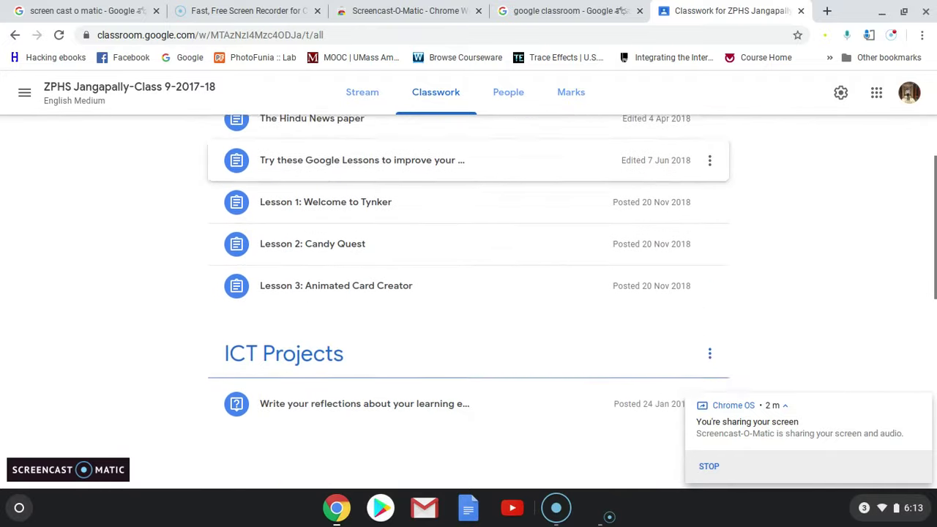
scroll(332, 395, up, 6)
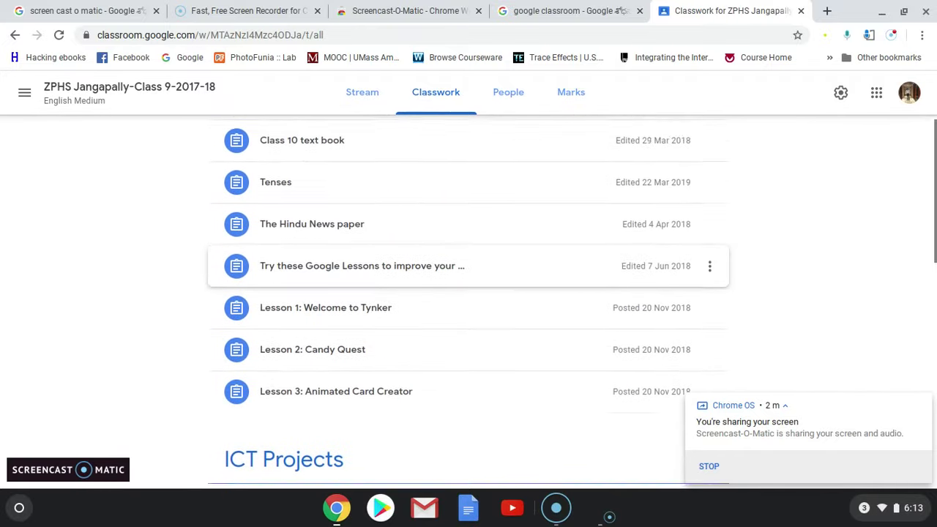
View the types of classwork items that can be created, and close the list without choosing one
click(227, 143)
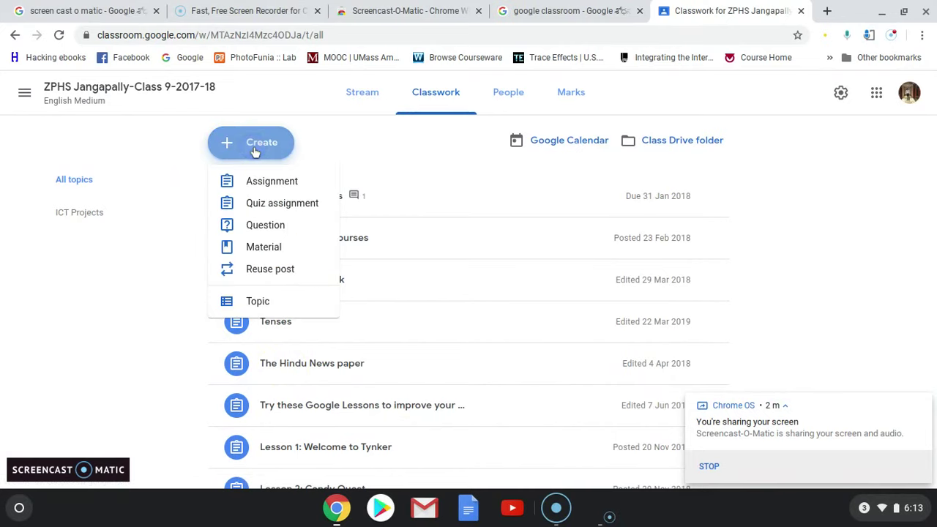
click(274, 183)
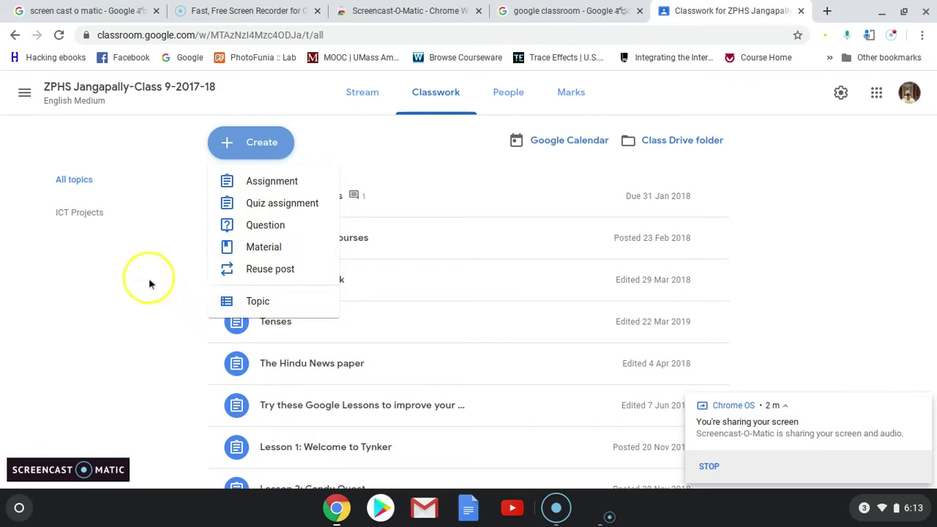
click(46, 291)
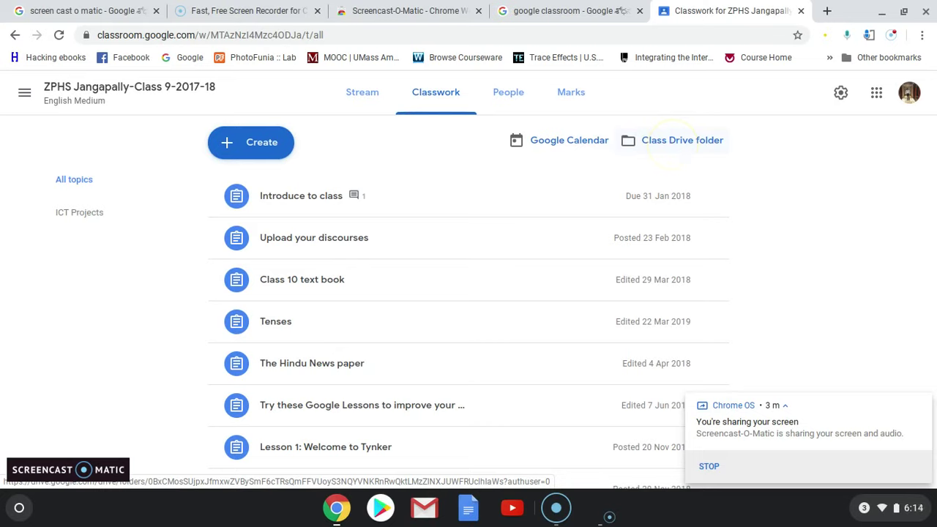
Open the class's People page and look through the lists of teachers and students
click(508, 95)
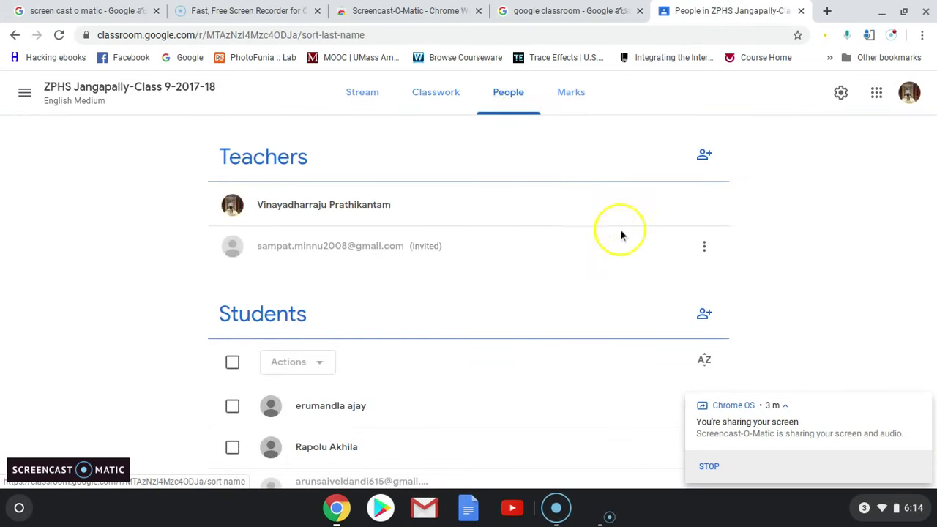
scroll(882, 304, down, 7)
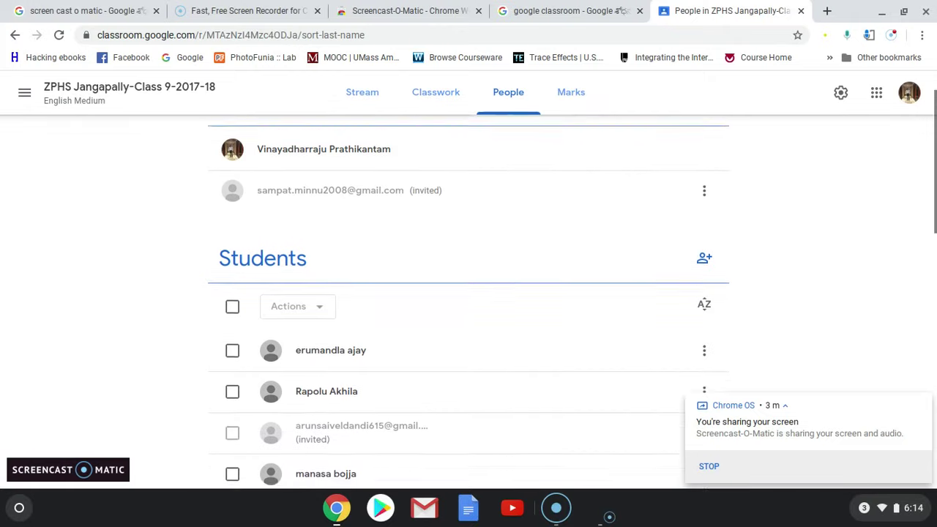
scroll(469, 300, down, 4)
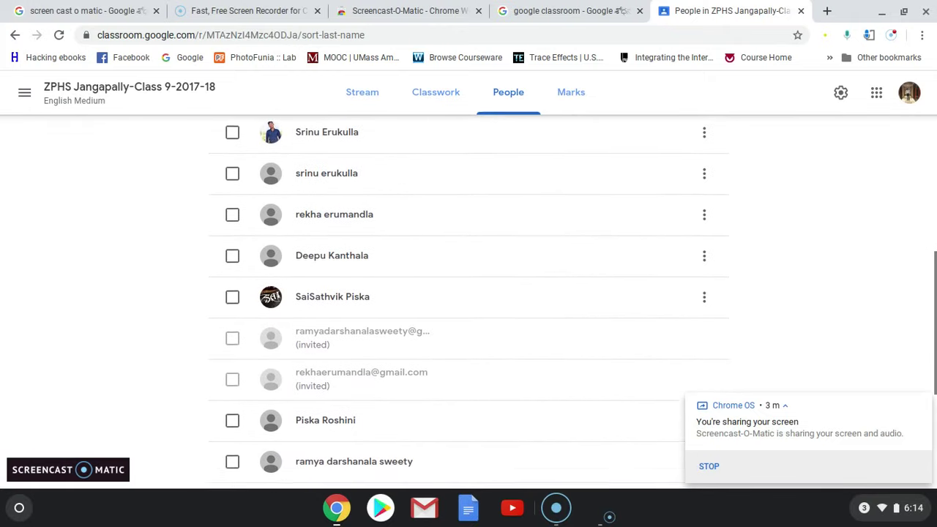
scroll(468, 300, up, 10)
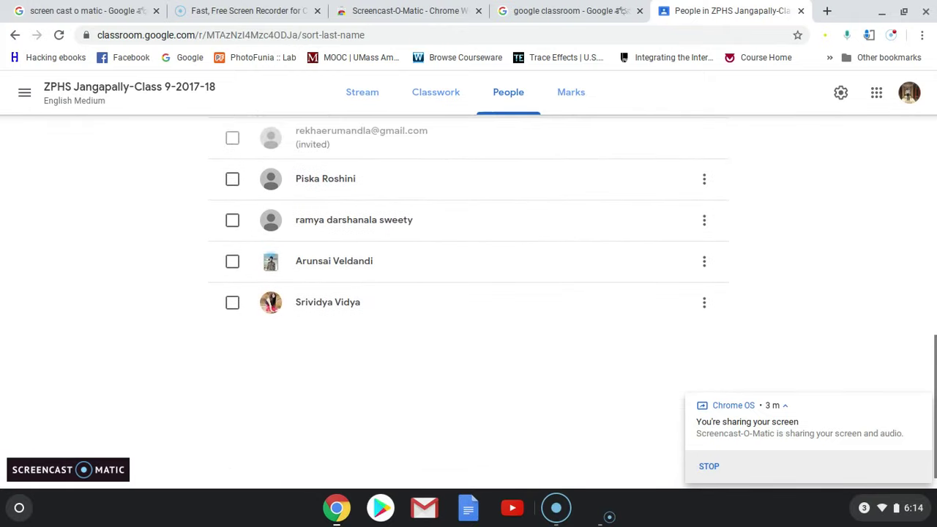
scroll(468, 300, up, 1)
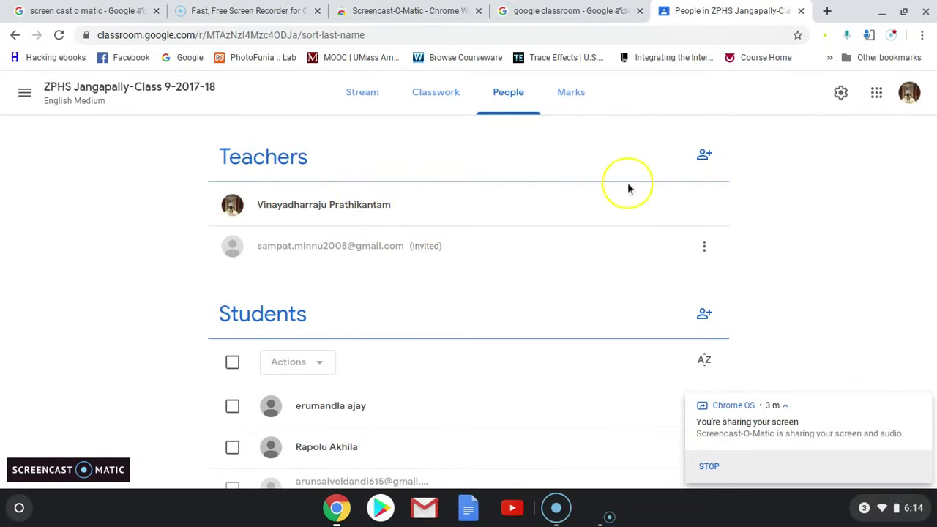
Start a new teacher invitation on the class's People page
click(704, 156)
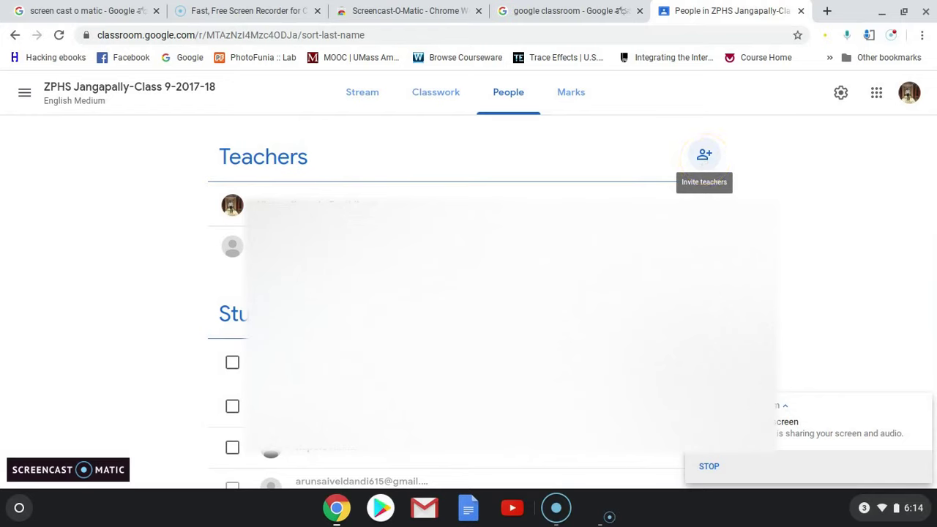
click(704, 157)
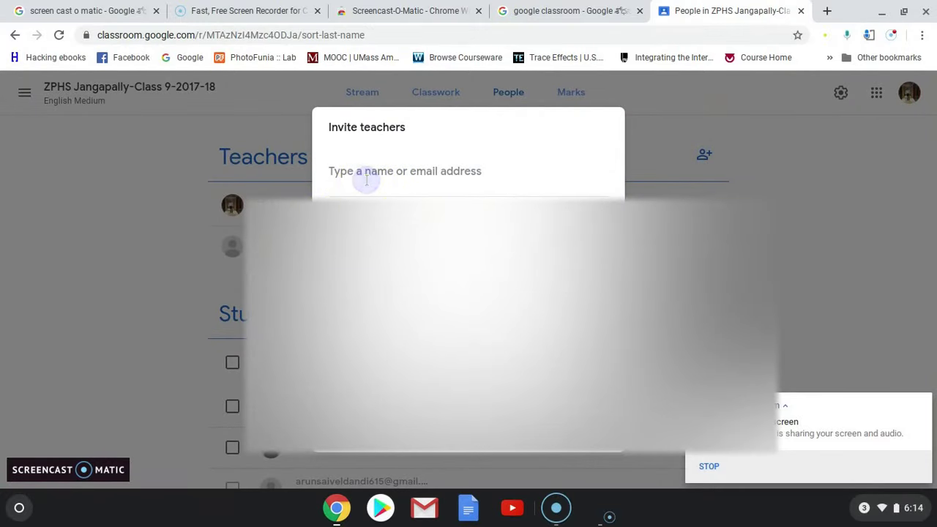
click(346, 171)
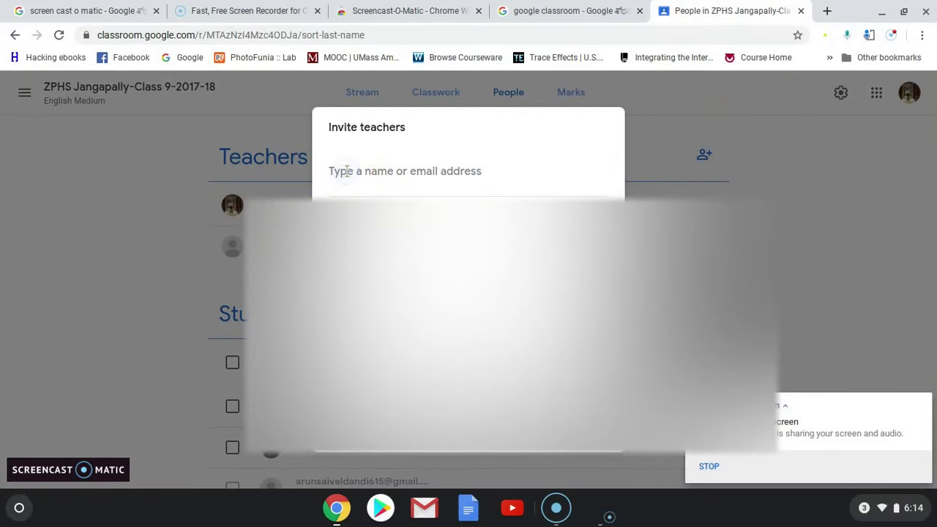
text(samp)
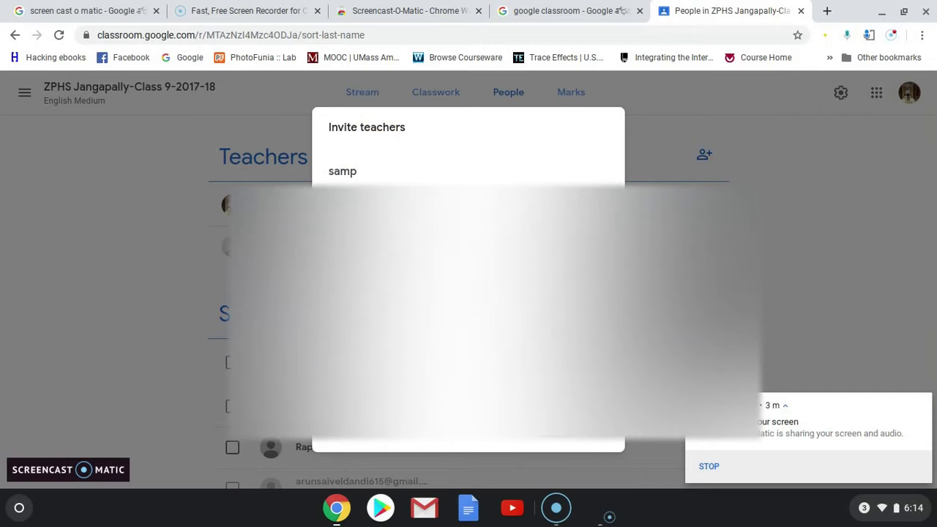
click(378, 173)
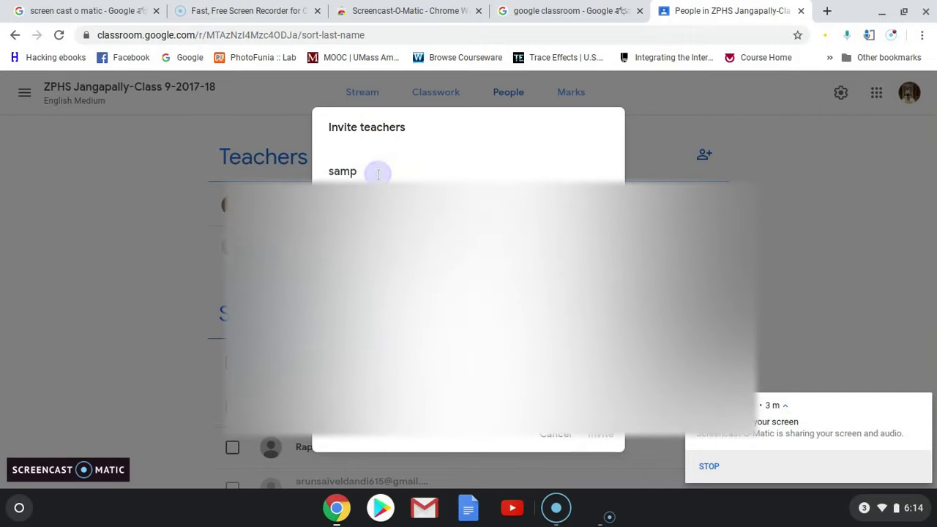
key(BackSpace)
key(BackSpace)
key(BackSpace)
key(BackSpace)
Look up the other teacher's contact by name, add it as the invitee and send the invitation
text(sum)
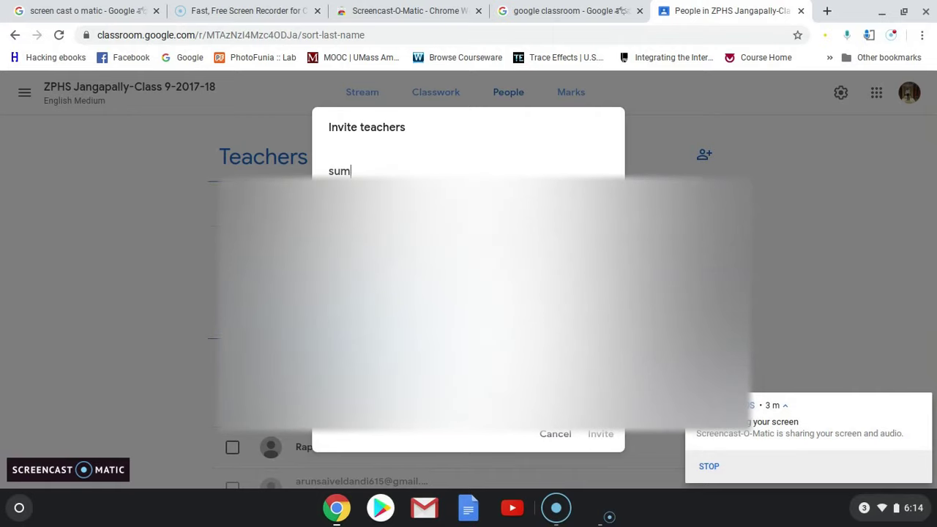
key(Return)
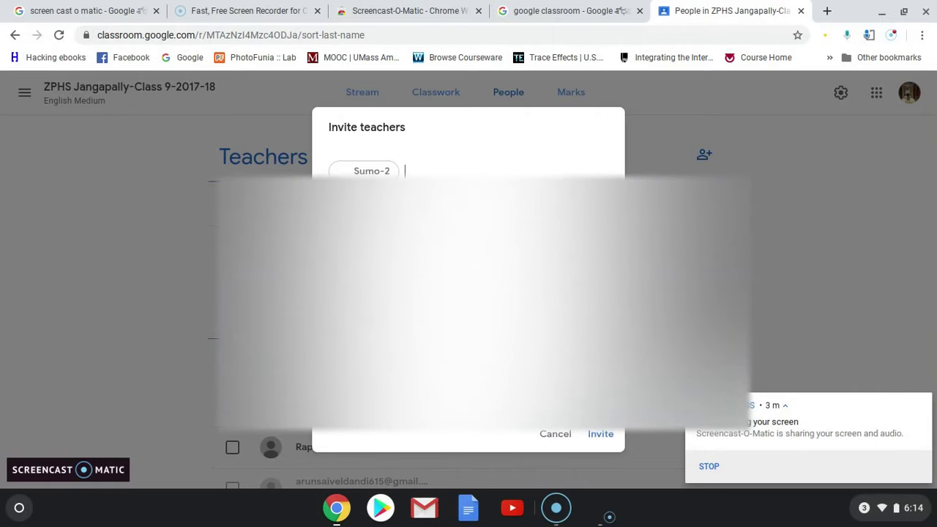
click(601, 436)
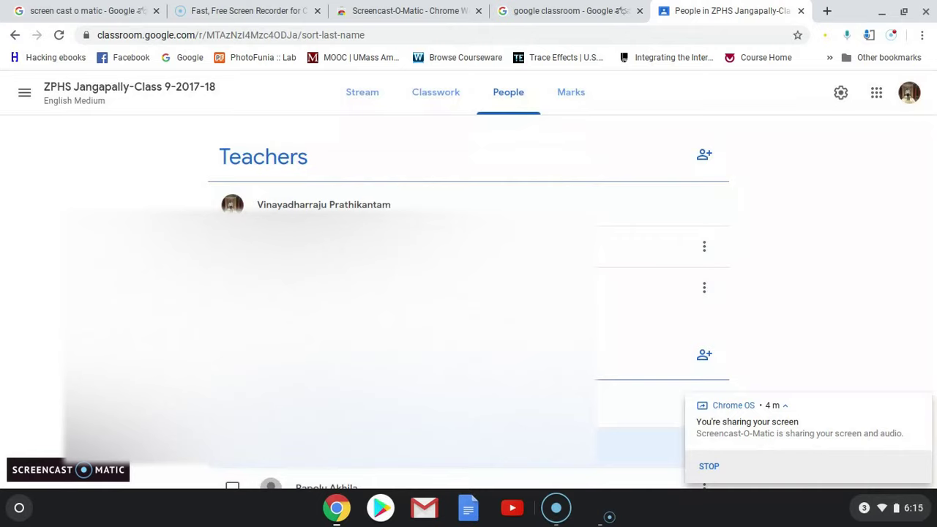
Look at the class's Marks page, and return to the overview of all classes
click(572, 103)
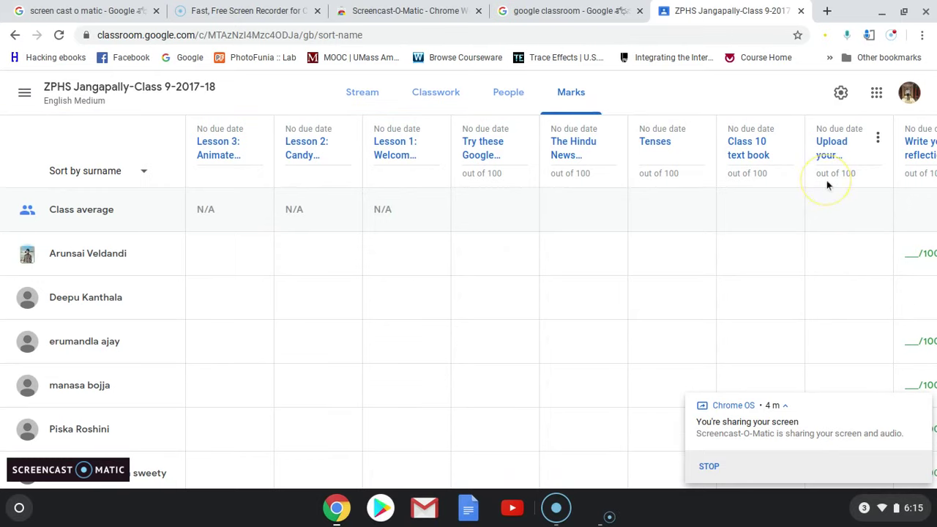
click(23, 94)
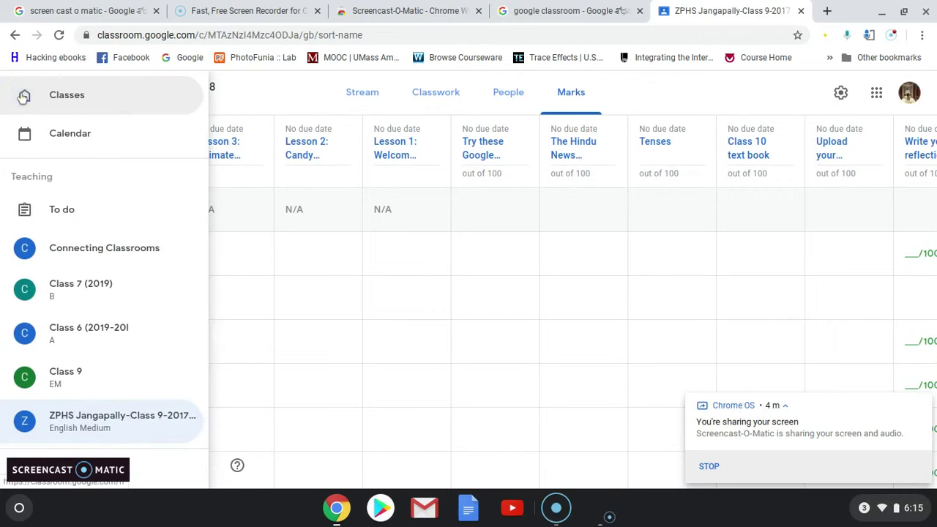
click(63, 103)
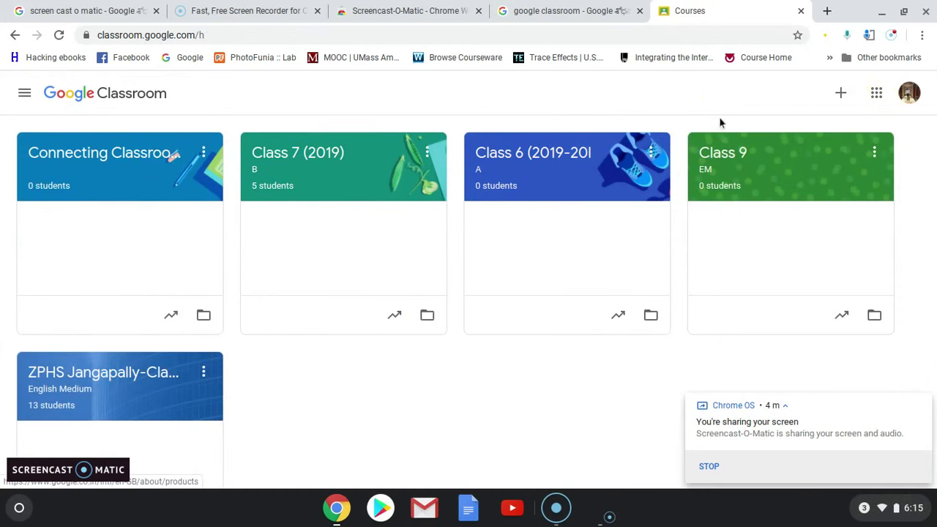
click(226, 136)
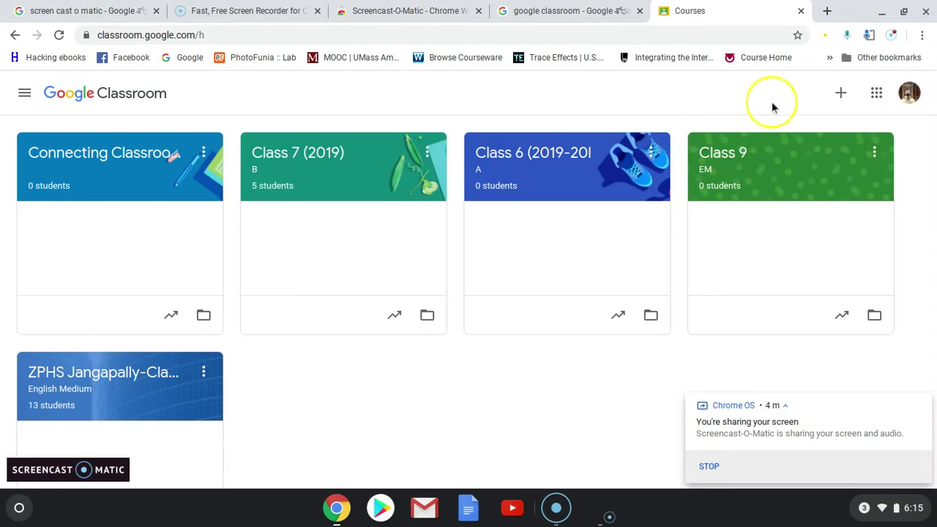
Start creating a new class and accept the notice about using Classroom at a school or university
click(840, 95)
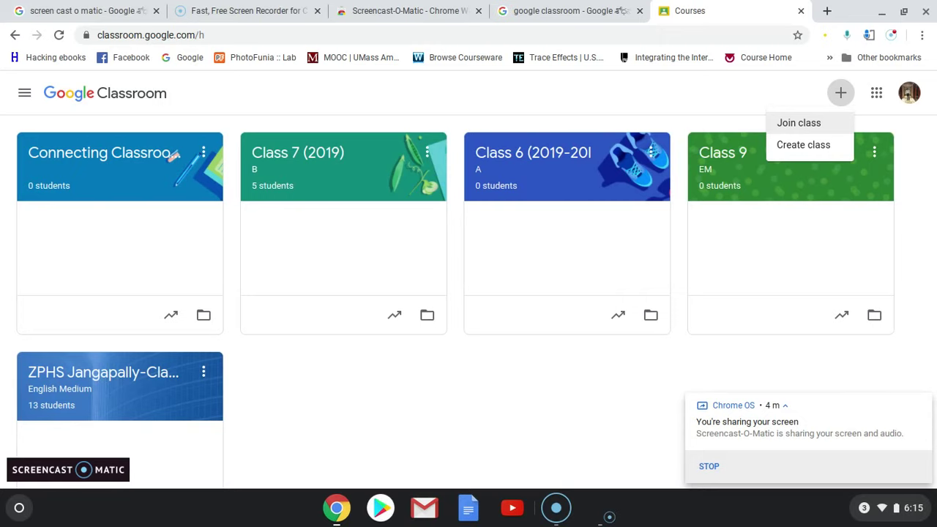
click(802, 147)
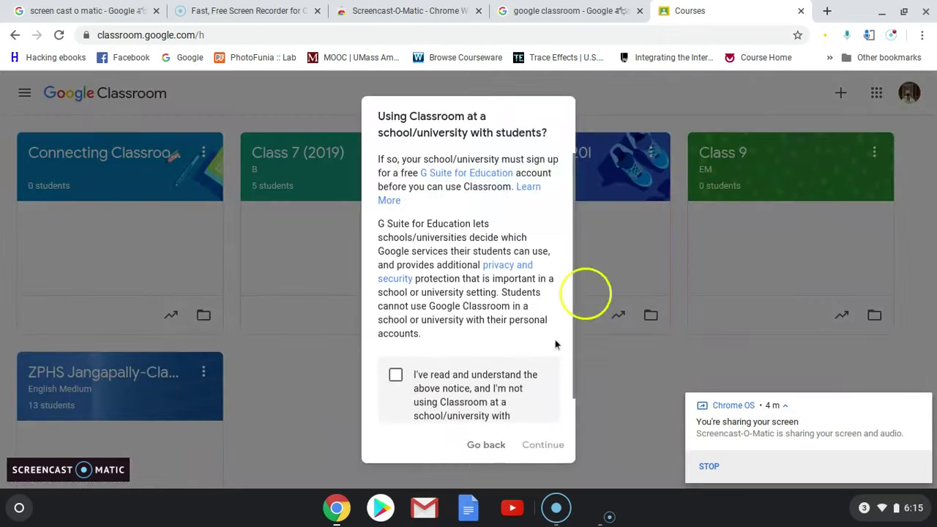
click(395, 375)
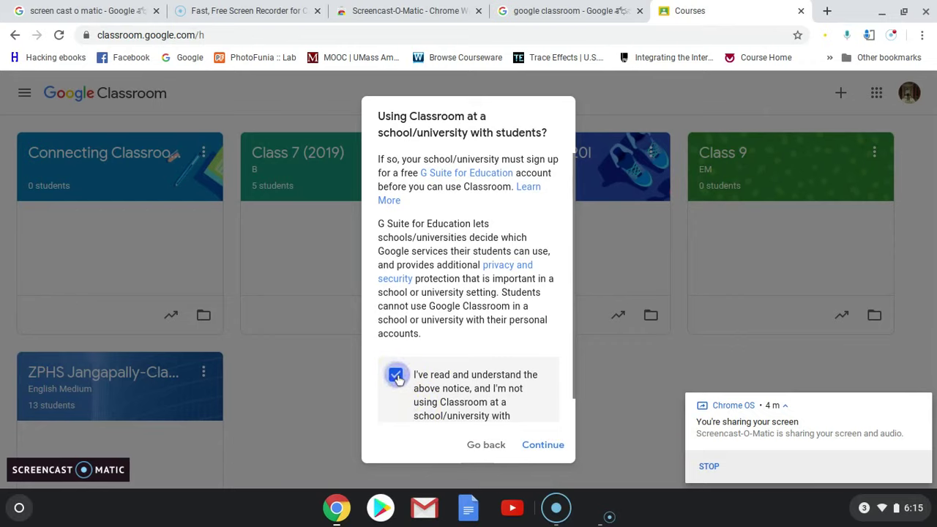
click(557, 445)
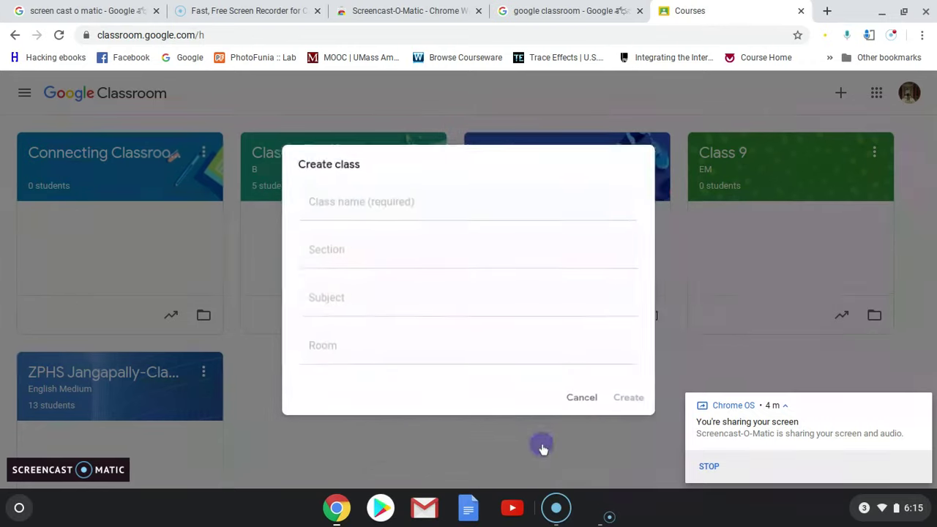
Create the class with the name "Class 10 (2020-21)", section A and subject English, leaving the room empty
click(344, 207)
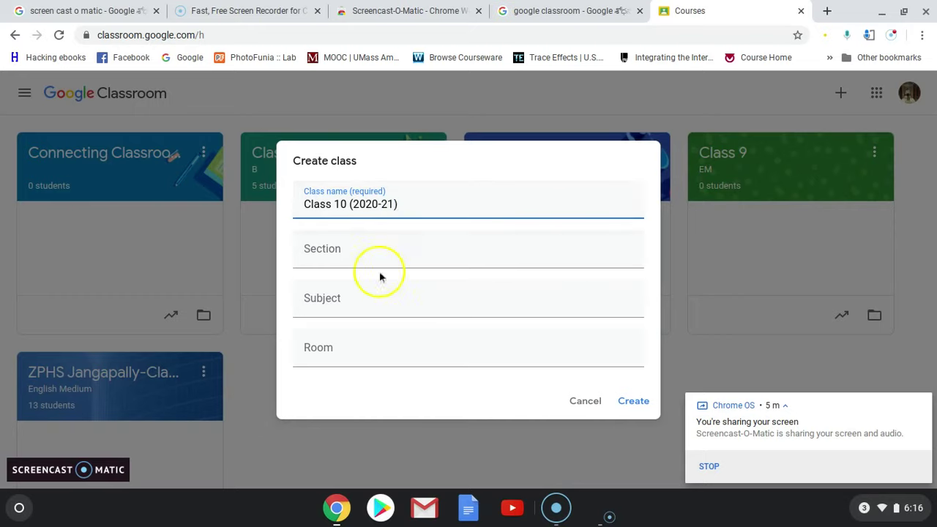
click(341, 262)
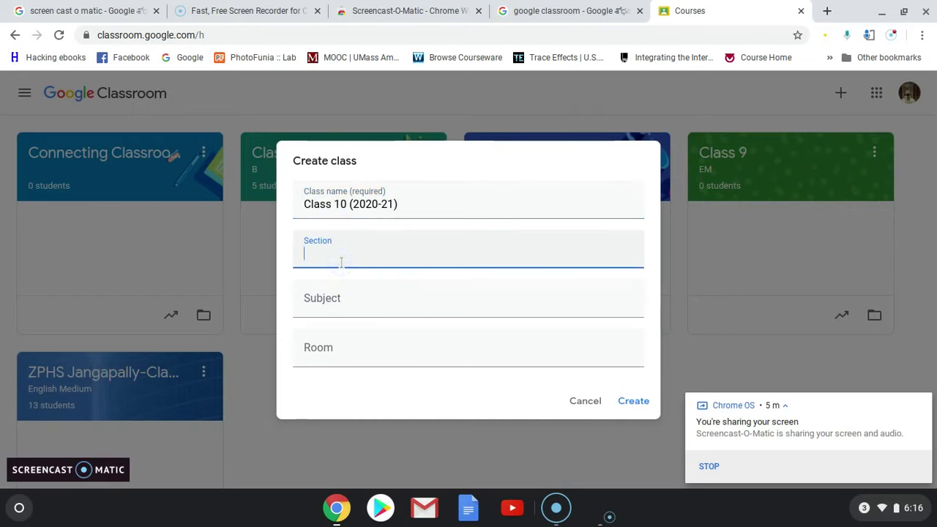
click(341, 301)
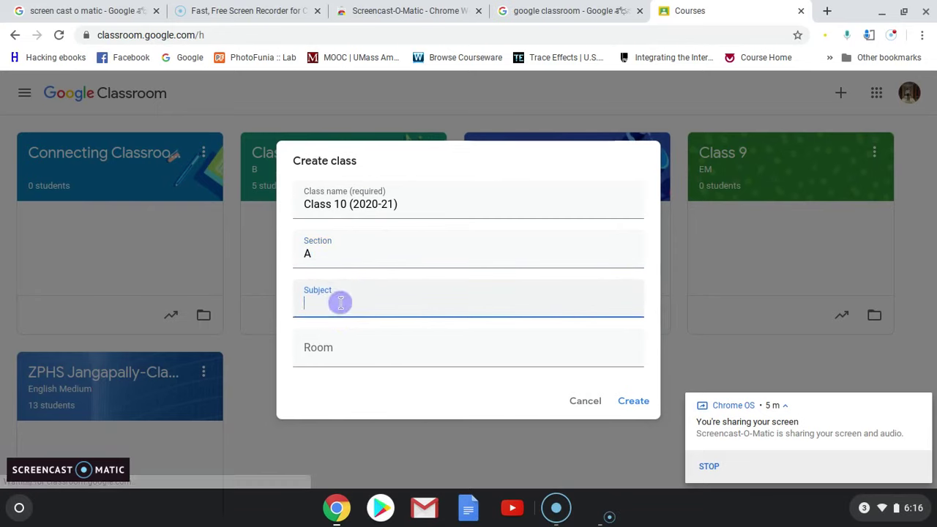
text(Engl)
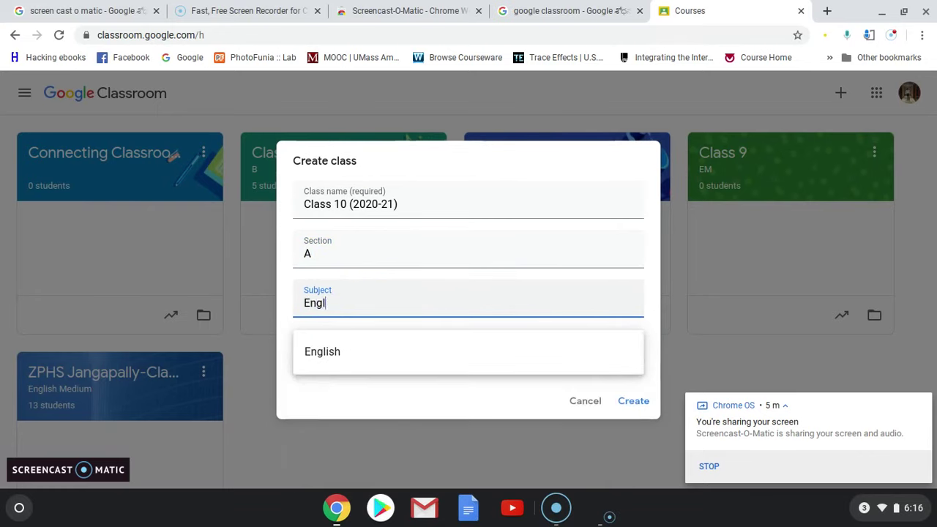
text(ish)
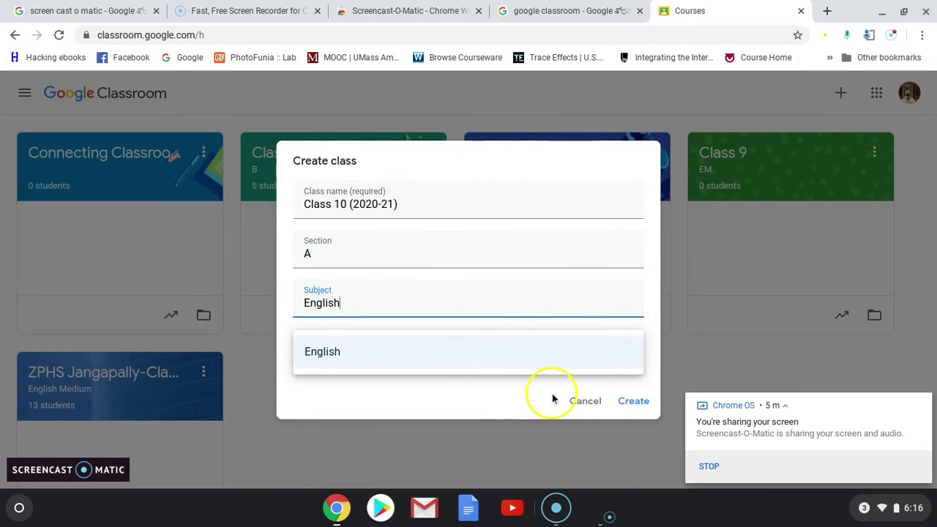
click(380, 361)
click(342, 356)
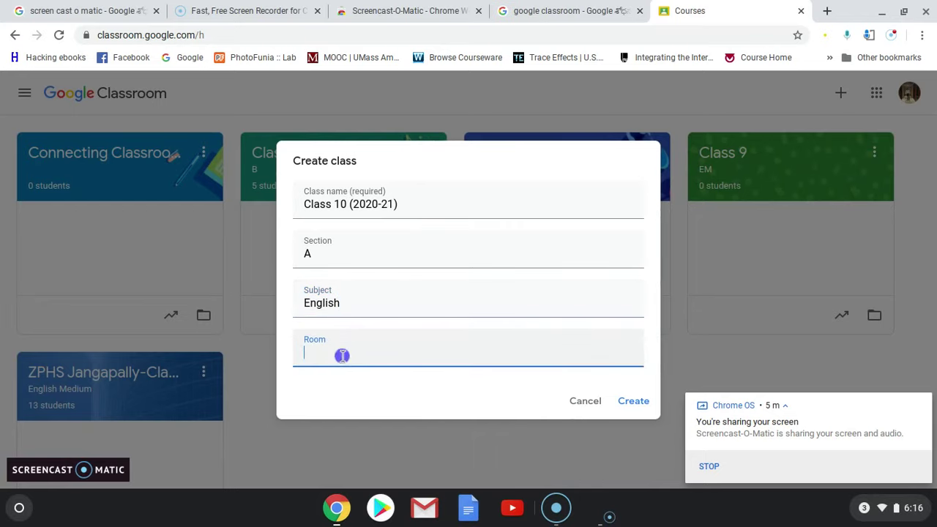
click(628, 401)
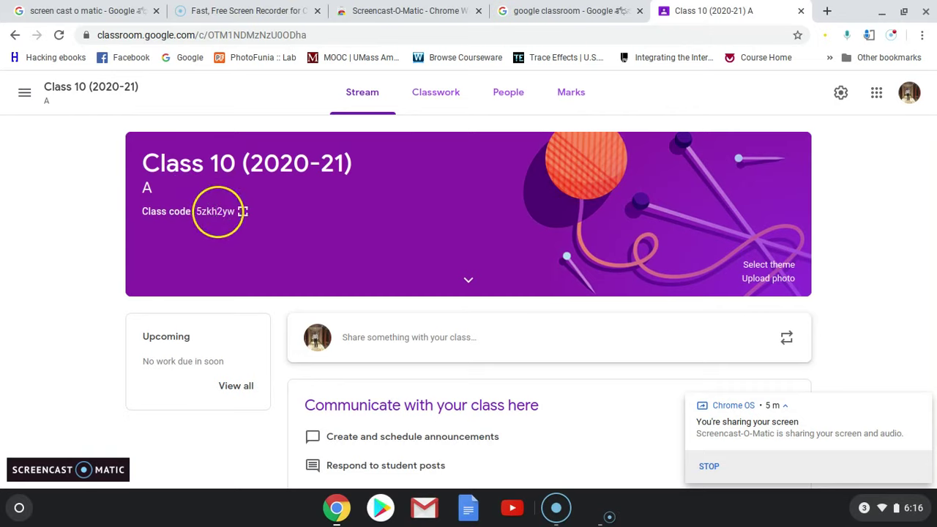
Expand the new class's details on its stream, and post "Hello everyone, Welcome to our google classroom" to all students
click(469, 283)
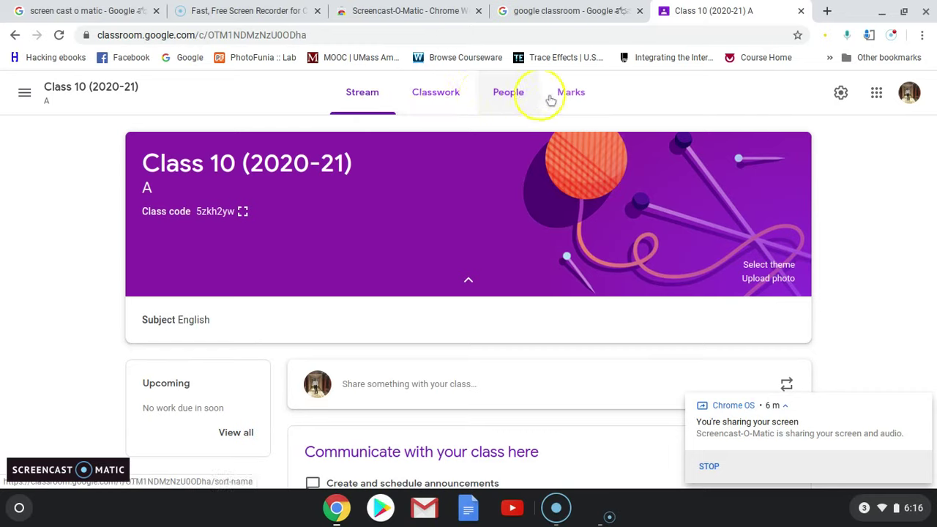
click(360, 100)
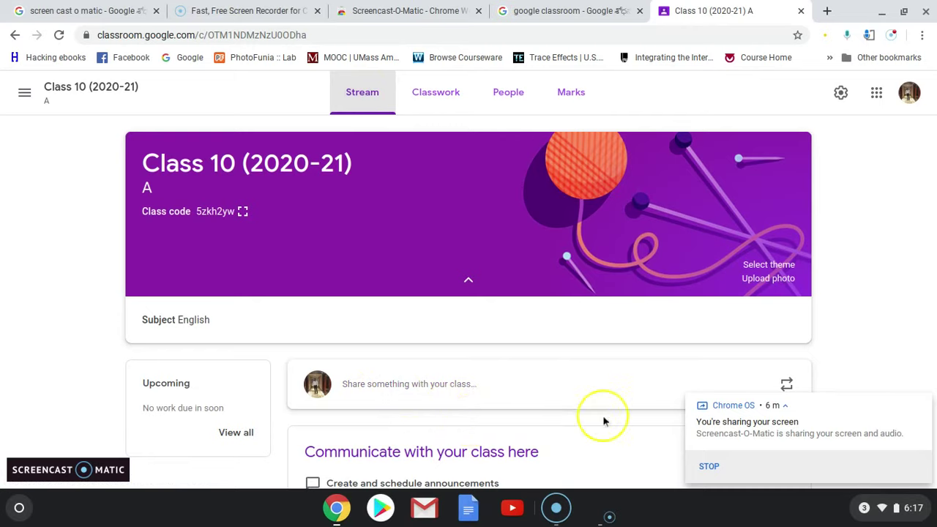
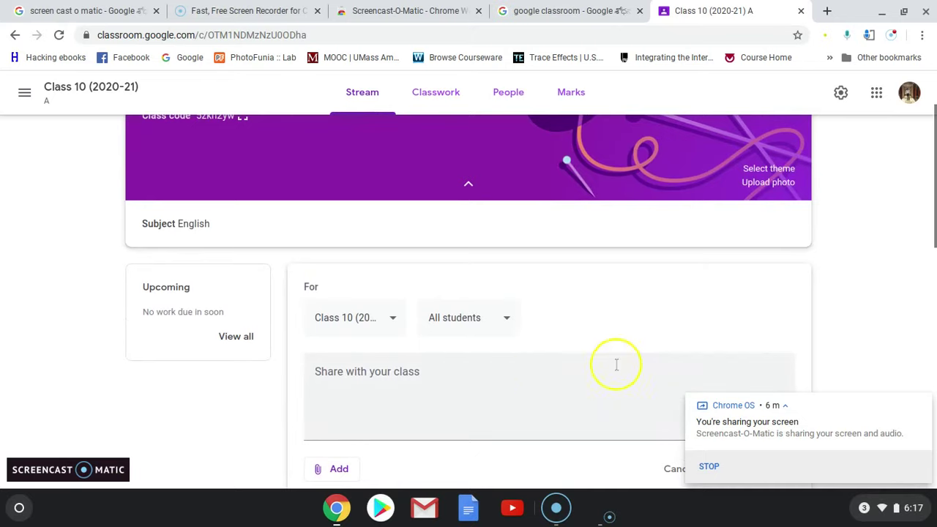
click(393, 379)
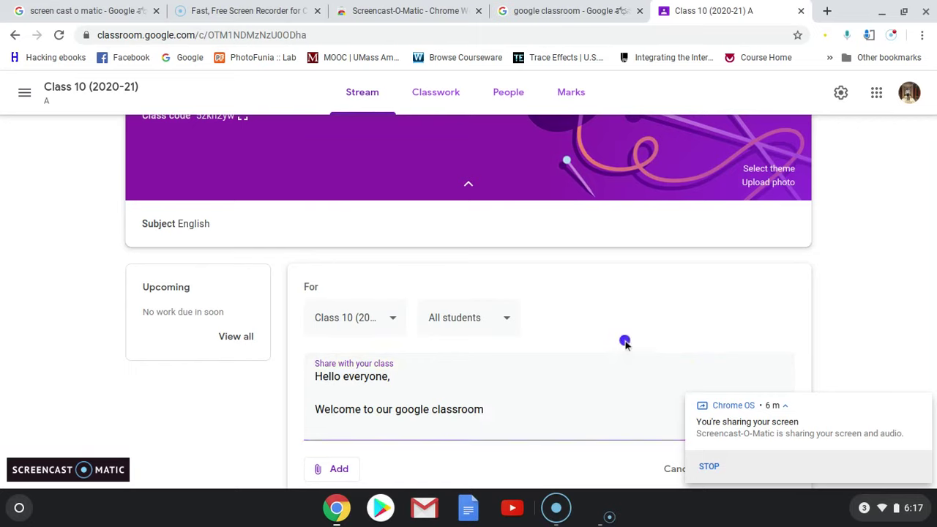
scroll(626, 346, down, 3)
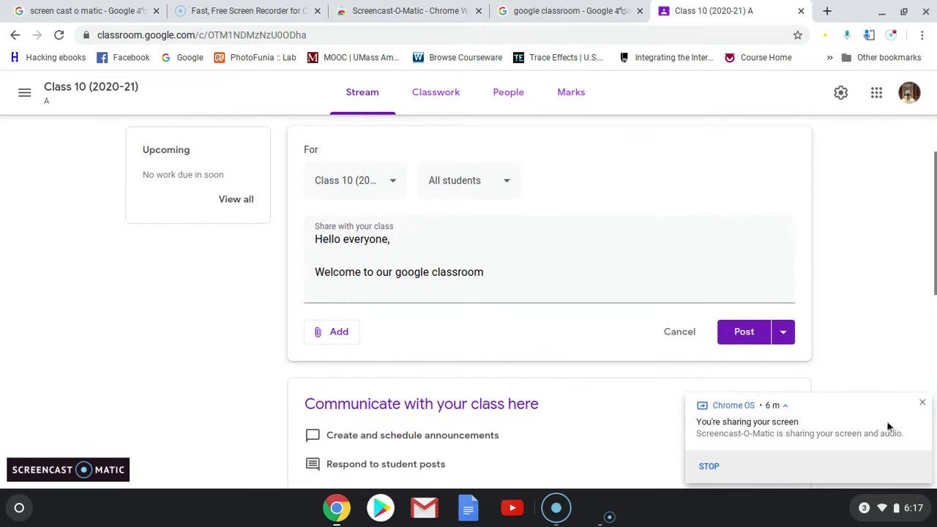
click(783, 332)
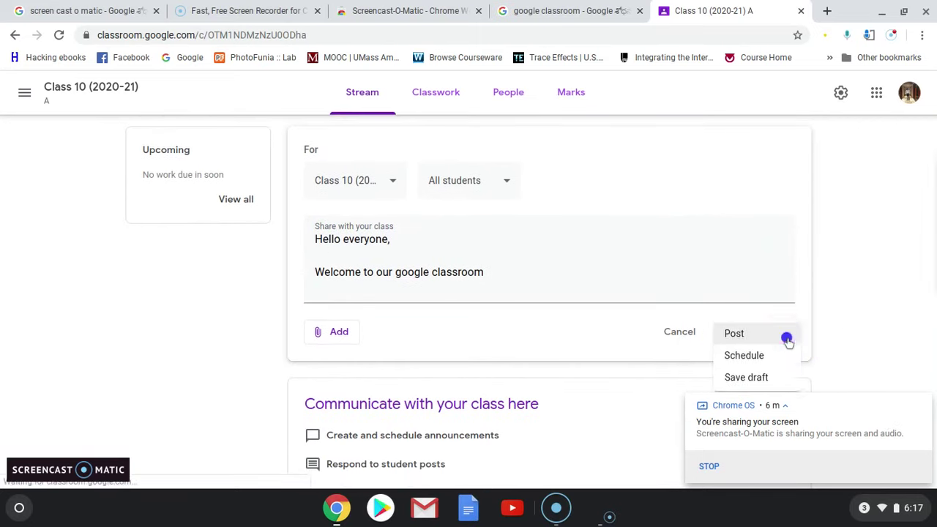
click(732, 337)
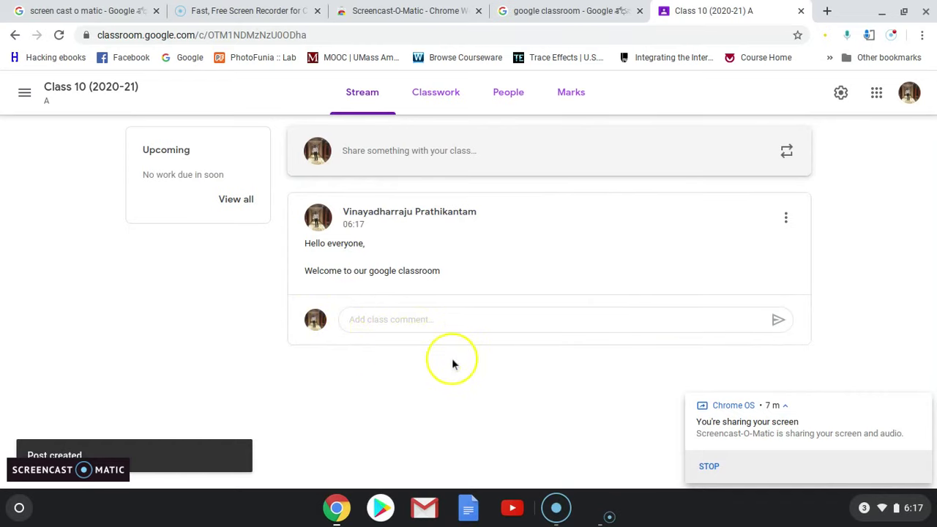
Start another stream announcement and view its attachment types and student recipient options without changing them
click(388, 142)
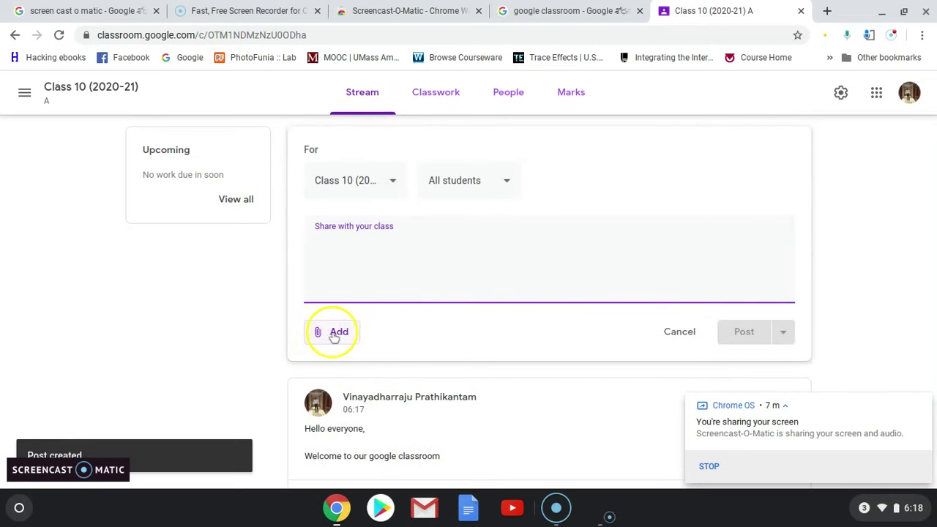
click(333, 333)
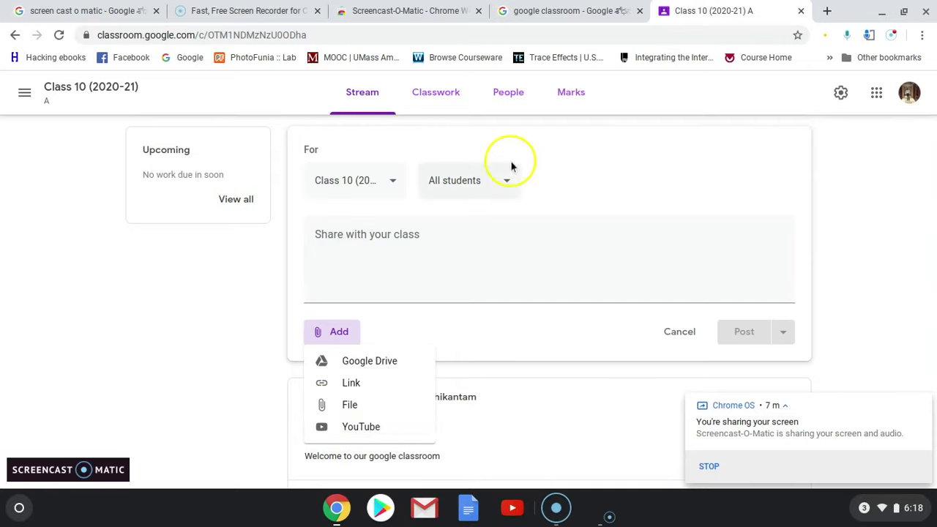
click(504, 186)
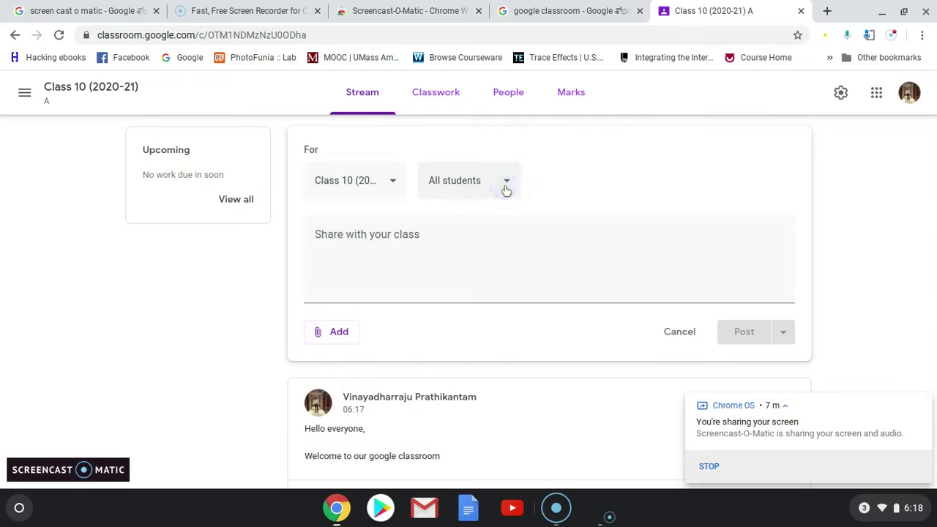
click(504, 186)
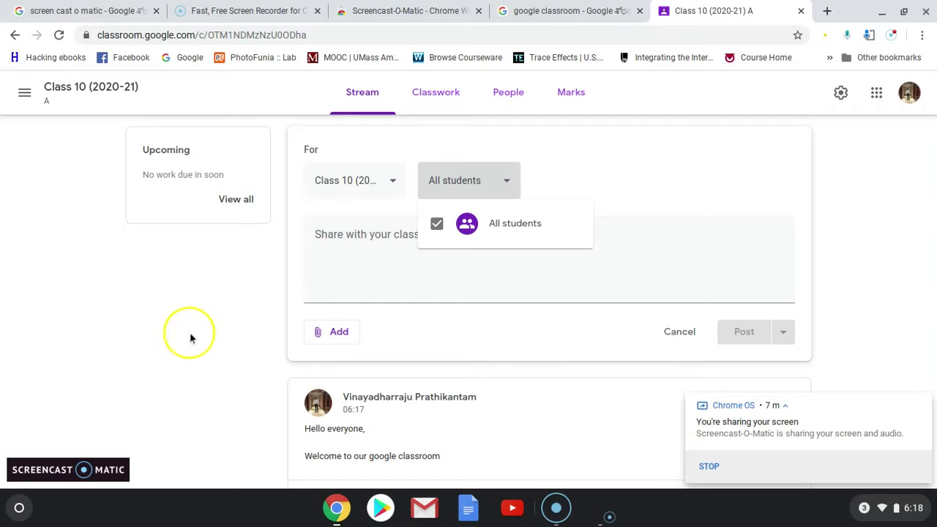
click(70, 260)
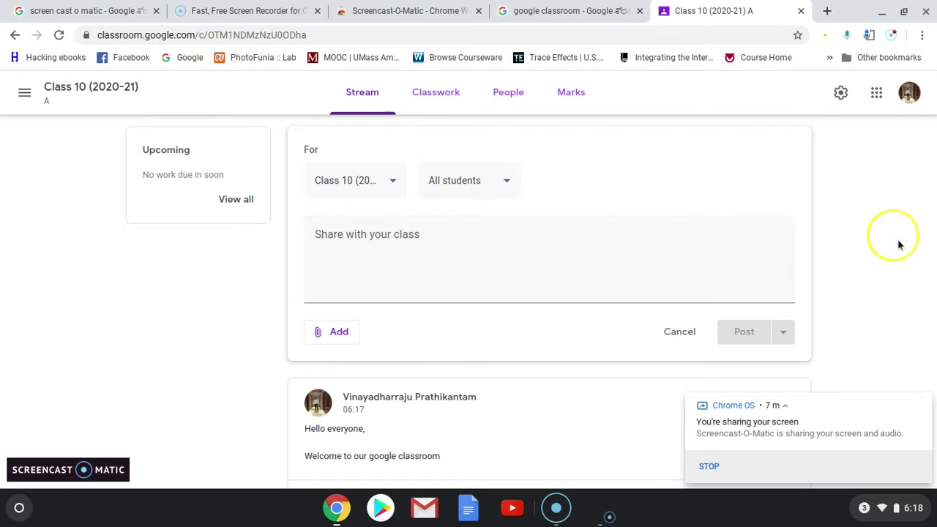
Start a new assignment in the class's classwork and dismiss the tip about adding or creating materials
click(434, 104)
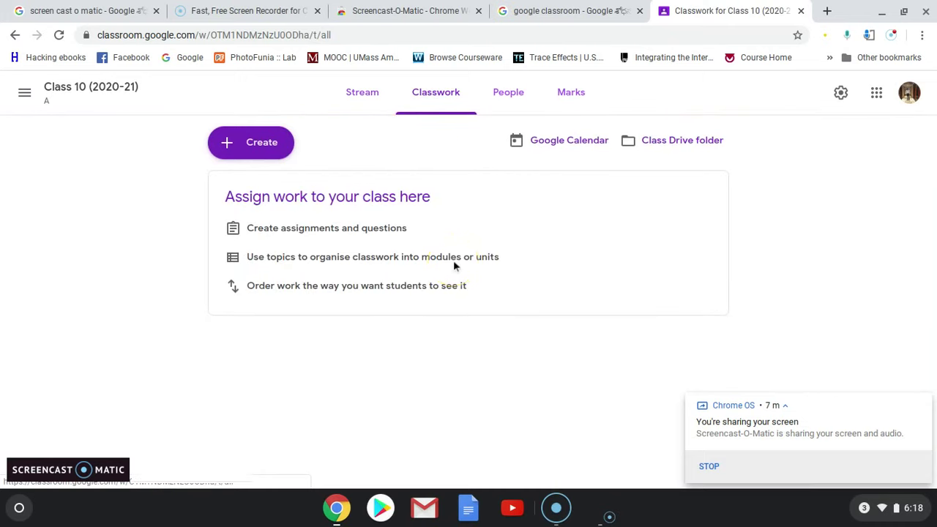
click(257, 144)
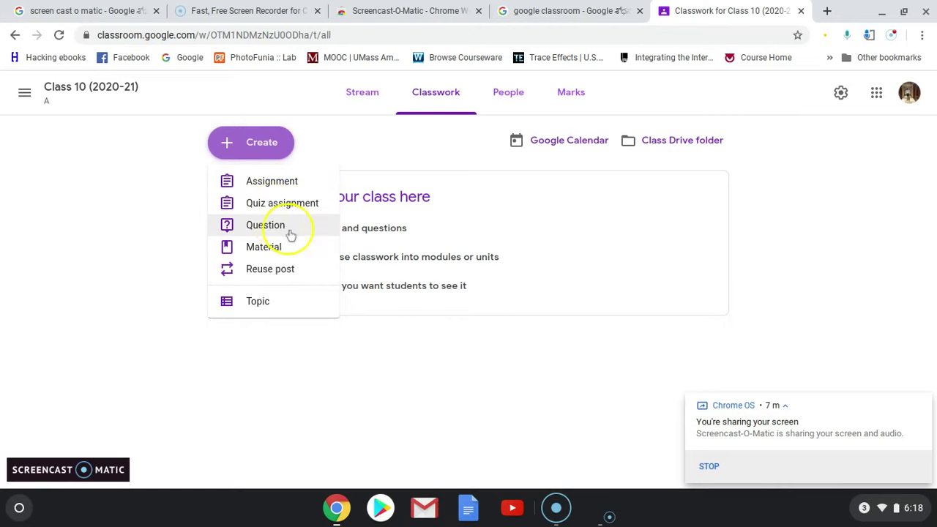
click(257, 183)
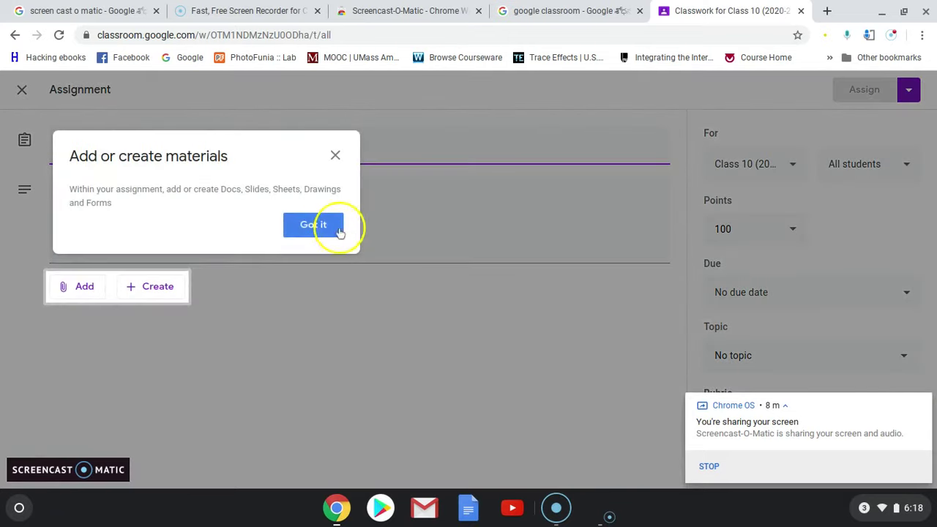
click(339, 231)
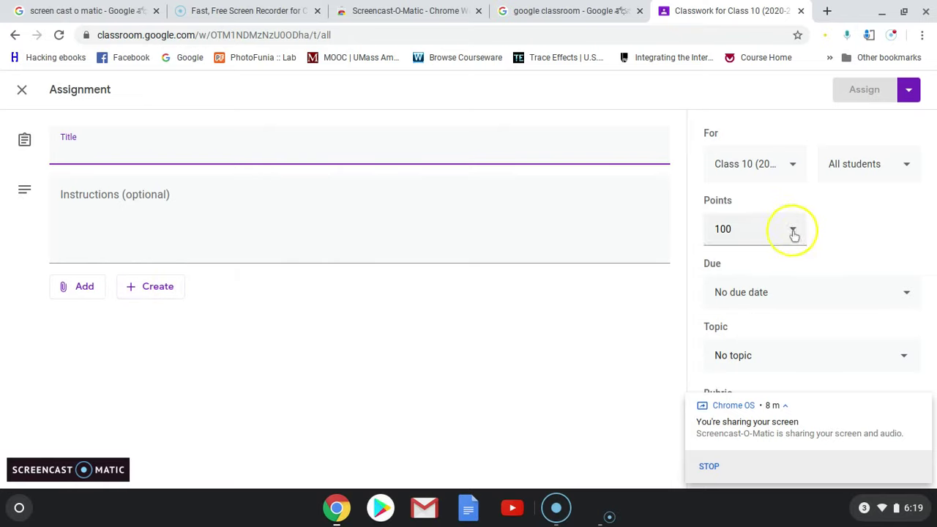
Examine the assignment's points, due date, class, student and publishing options, and close it without changing anything
click(794, 233)
click(794, 232)
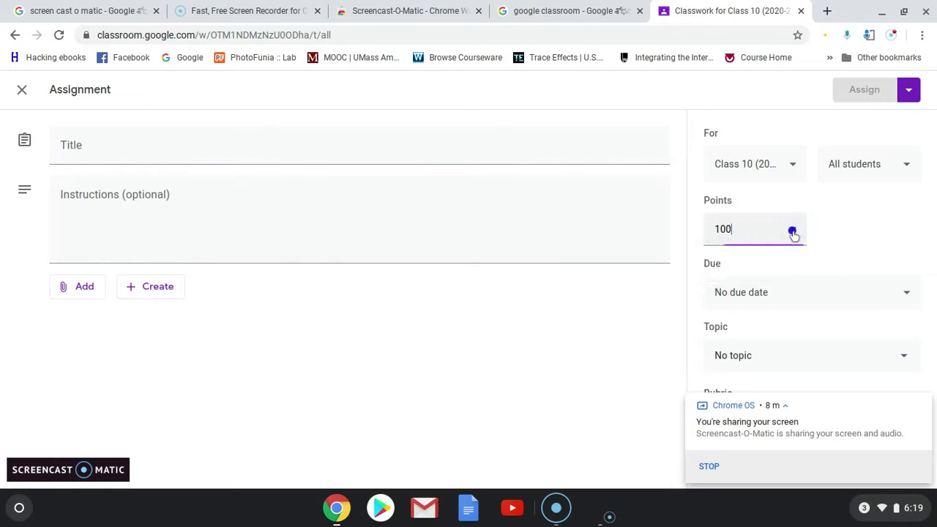
click(906, 292)
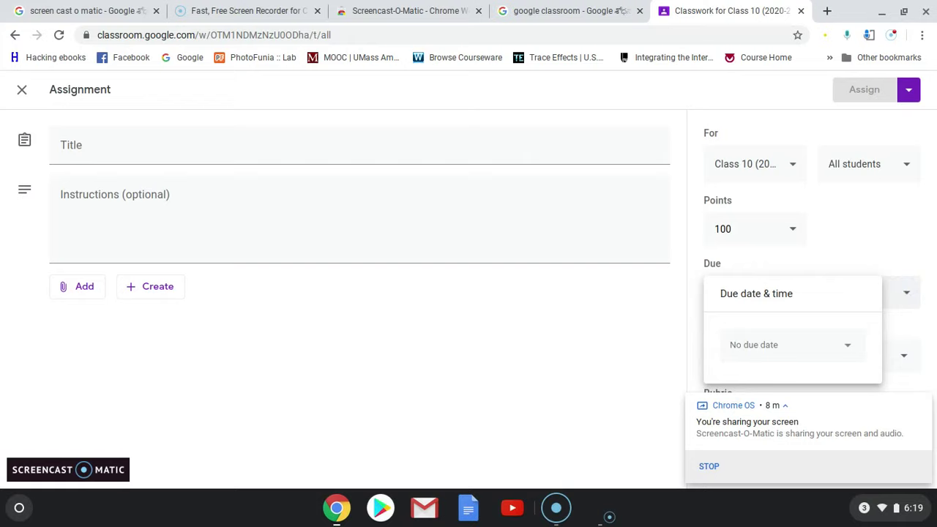
click(545, 360)
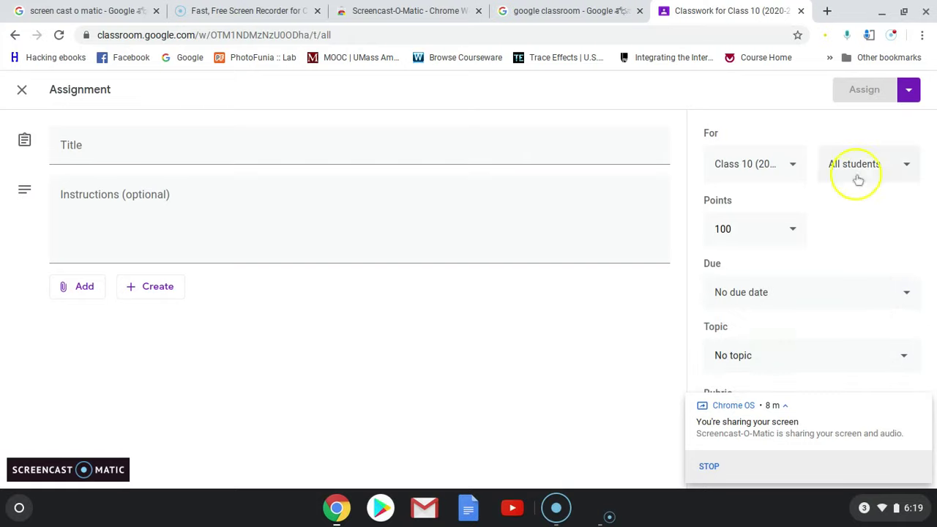
click(794, 167)
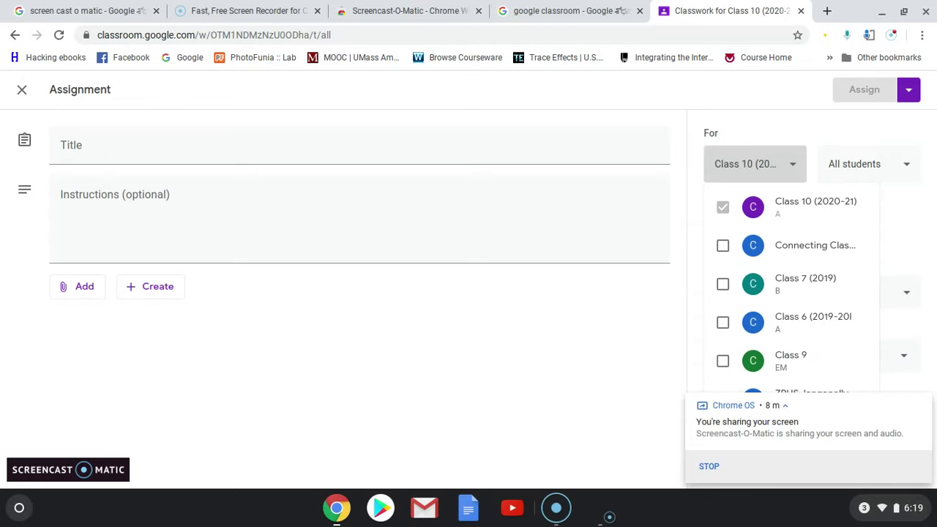
click(794, 164)
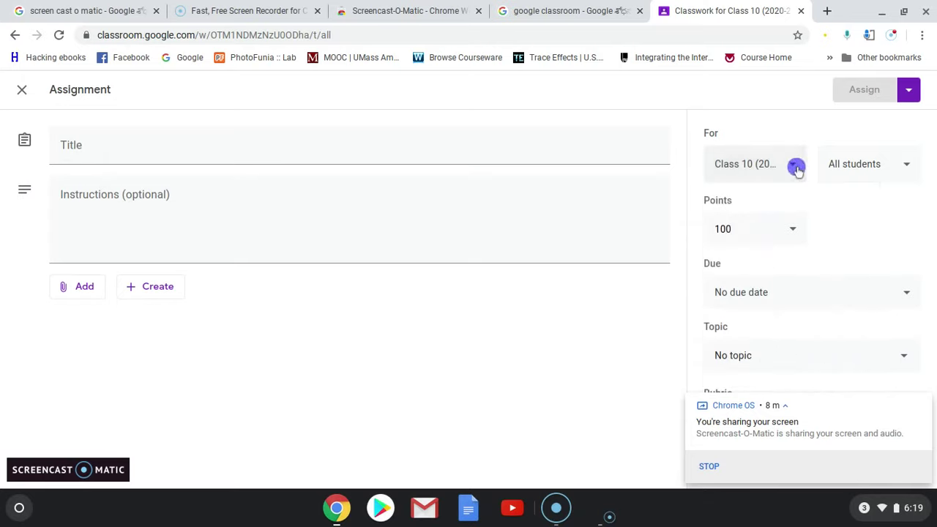
click(907, 173)
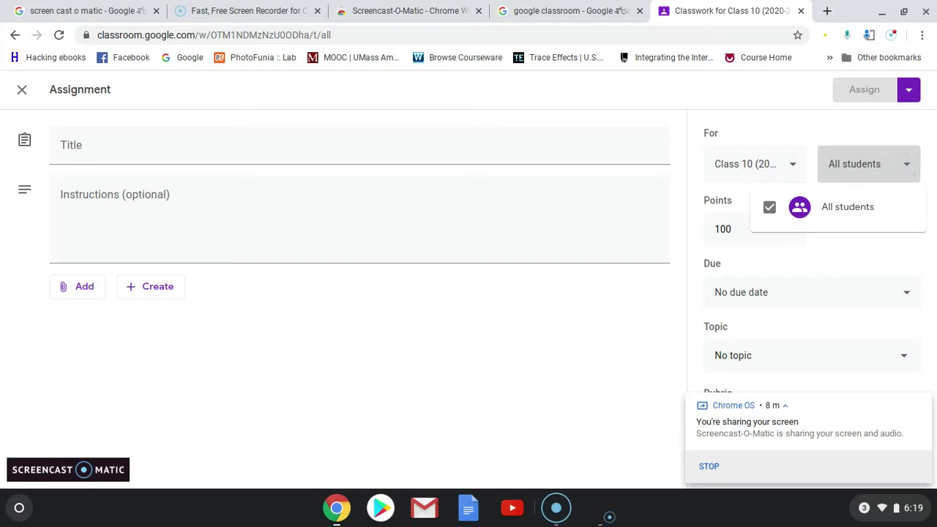
click(499, 336)
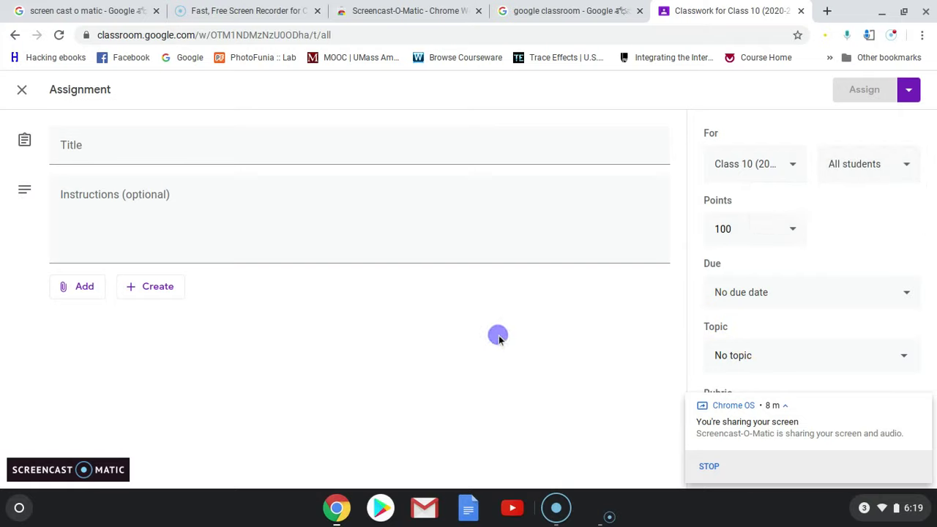
click(908, 90)
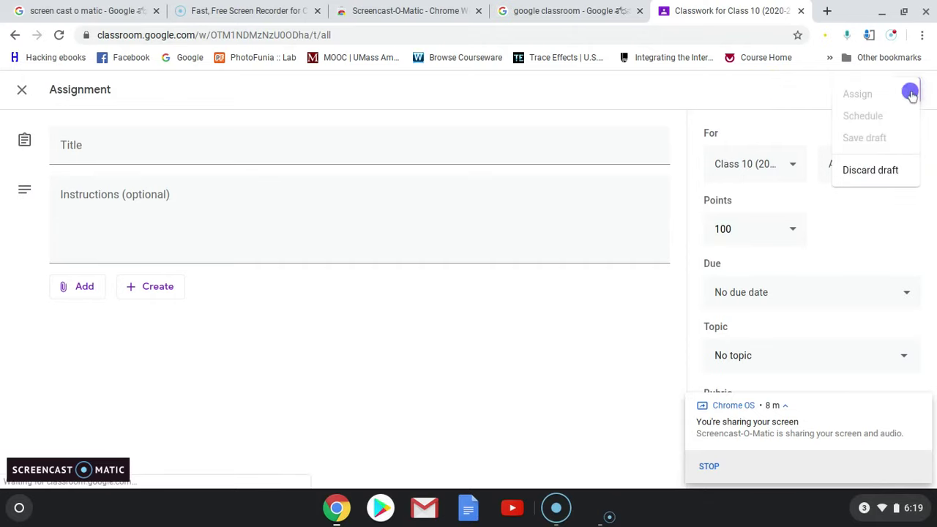
click(525, 340)
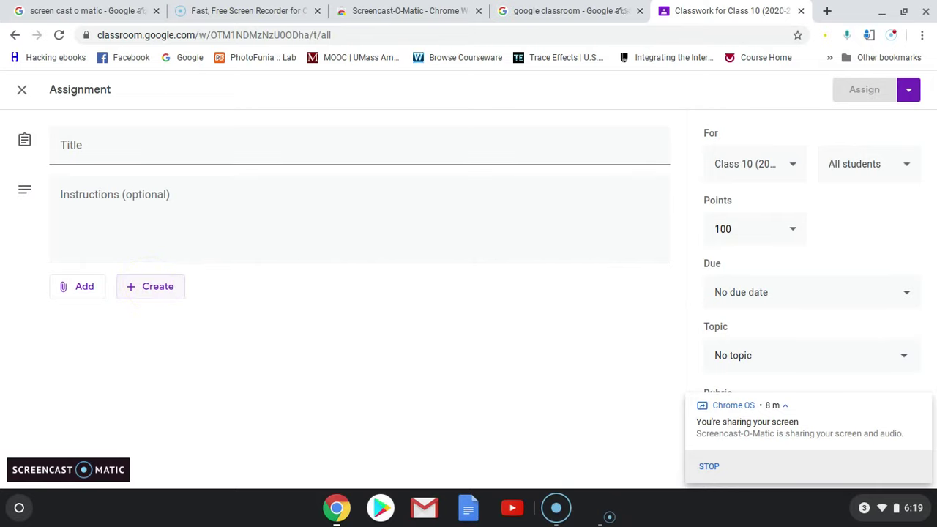
click(22, 91)
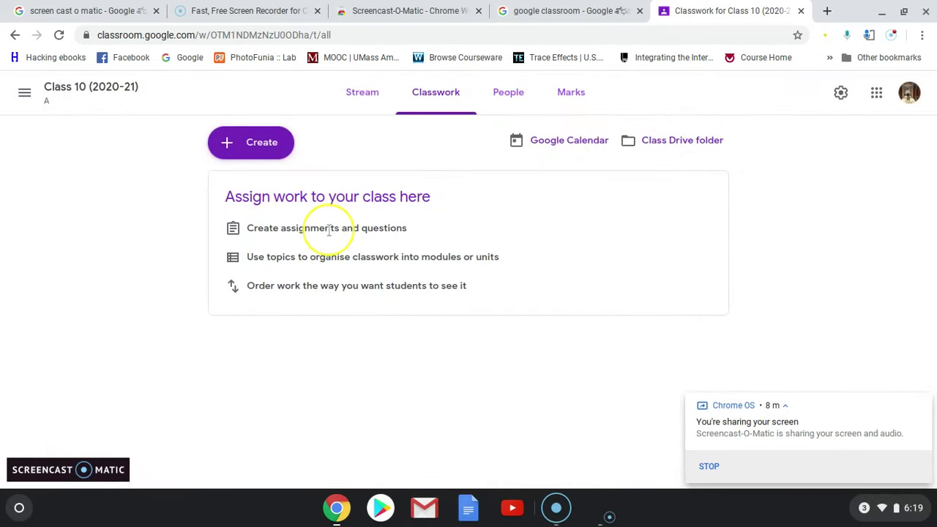
Start a quiz assignment, dismiss the rubric tip, view its attached blank quiz form and close the assignment
click(247, 143)
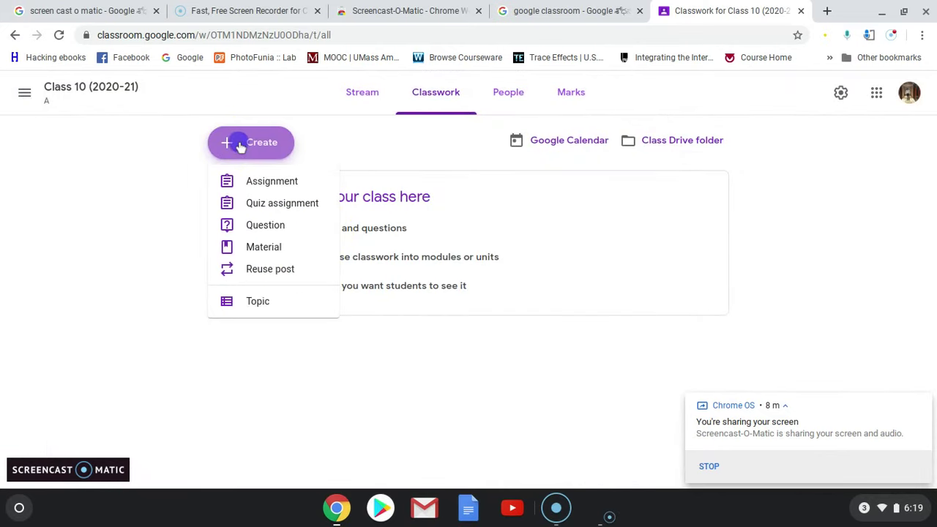
click(273, 206)
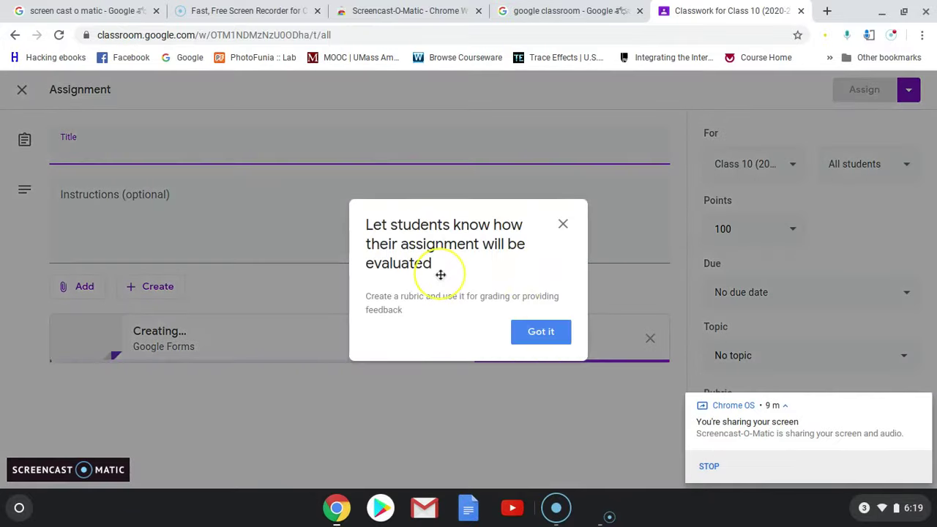
click(535, 331)
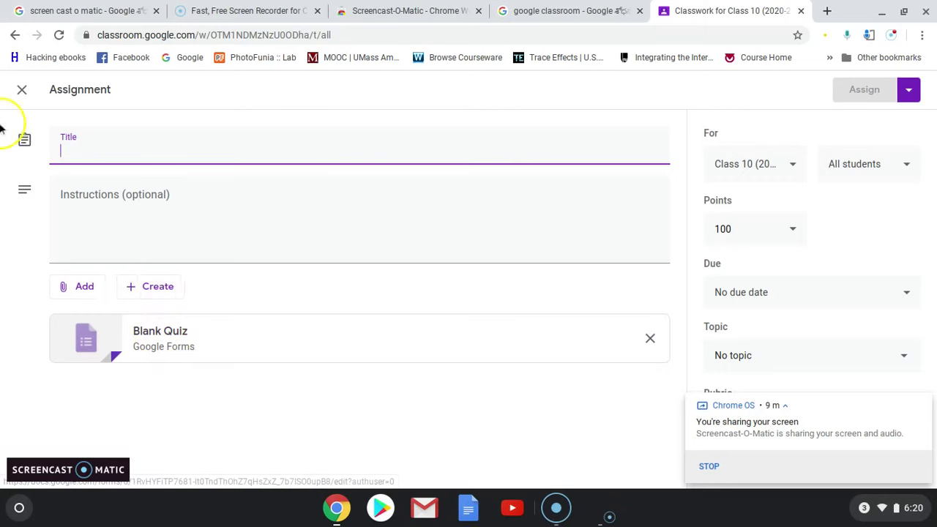
click(21, 92)
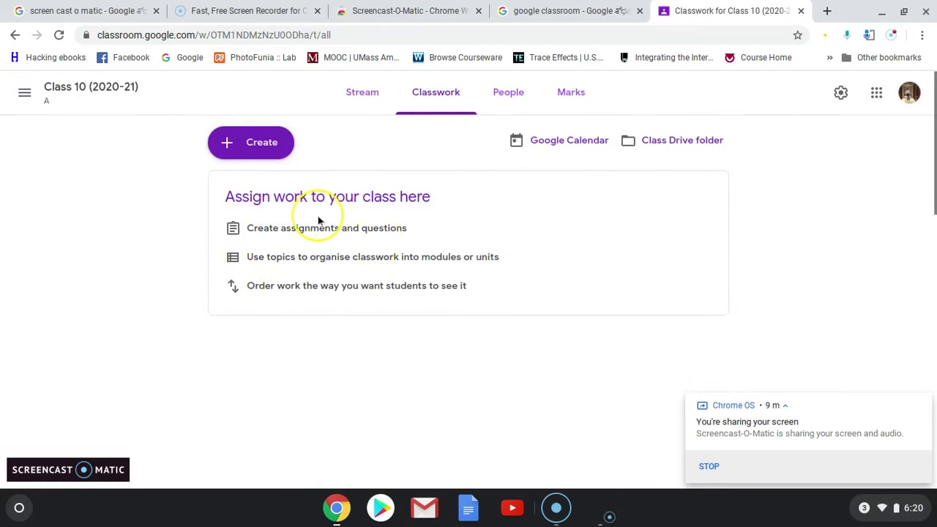
Start a new classwork question, view its form and close it without entering anything
click(244, 145)
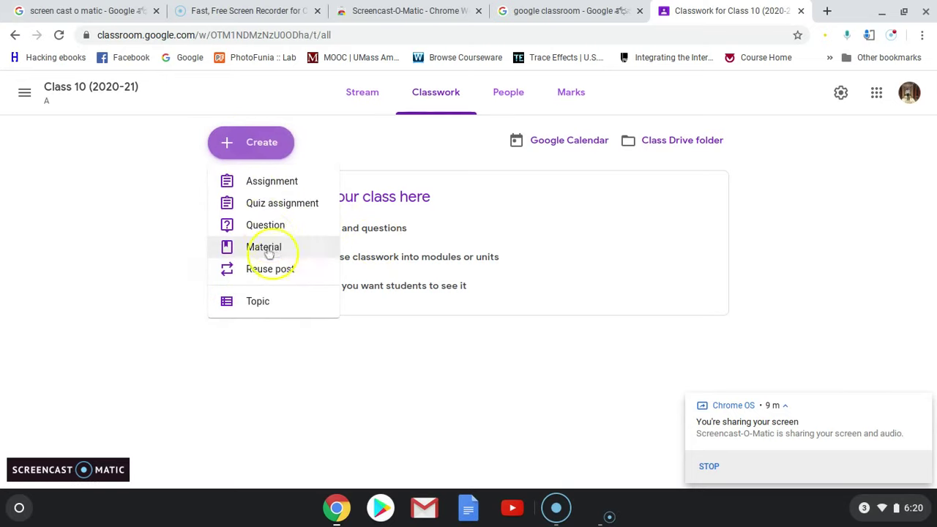
click(263, 227)
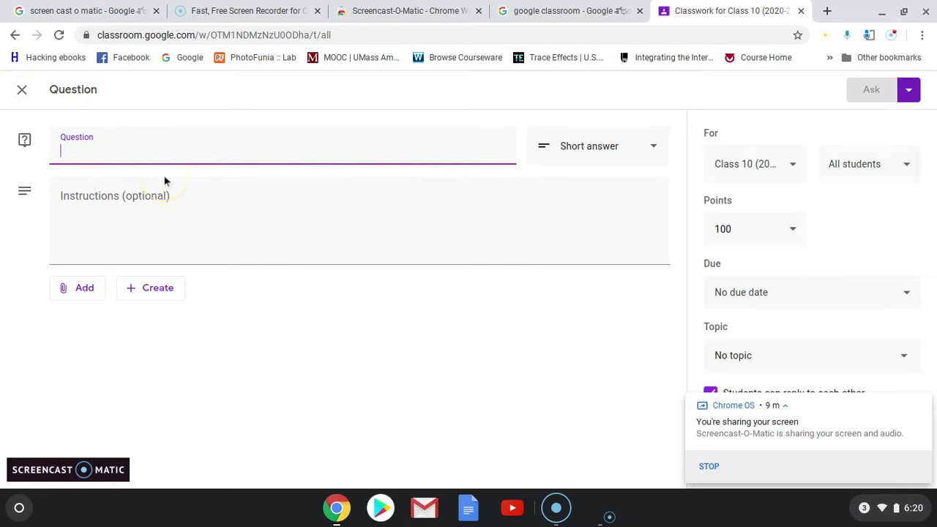
click(22, 91)
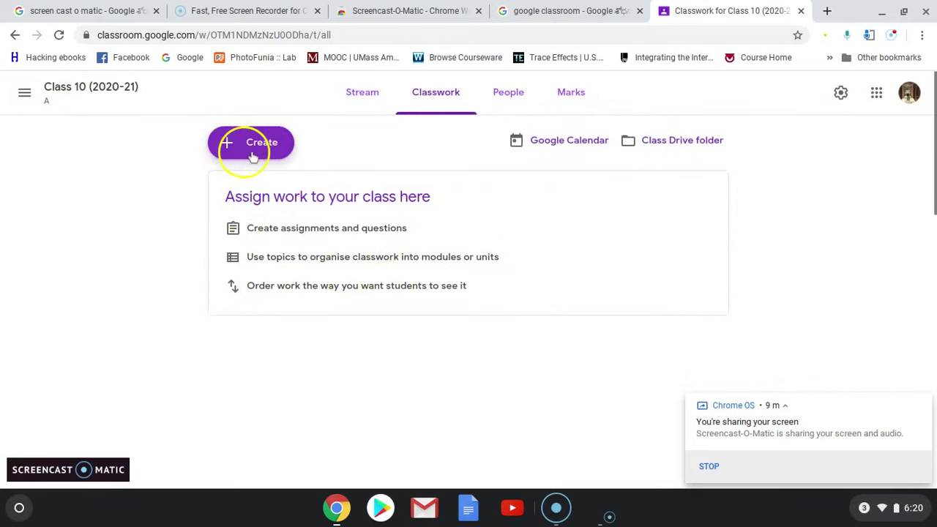
View the attachment types for a new classwork material, close it, and review the classwork types that can be created
click(245, 142)
click(265, 249)
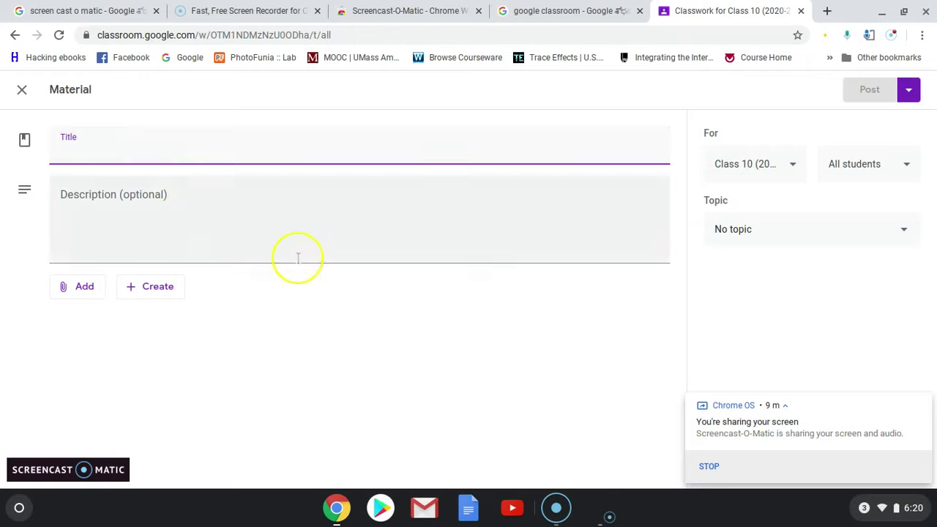
click(84, 289)
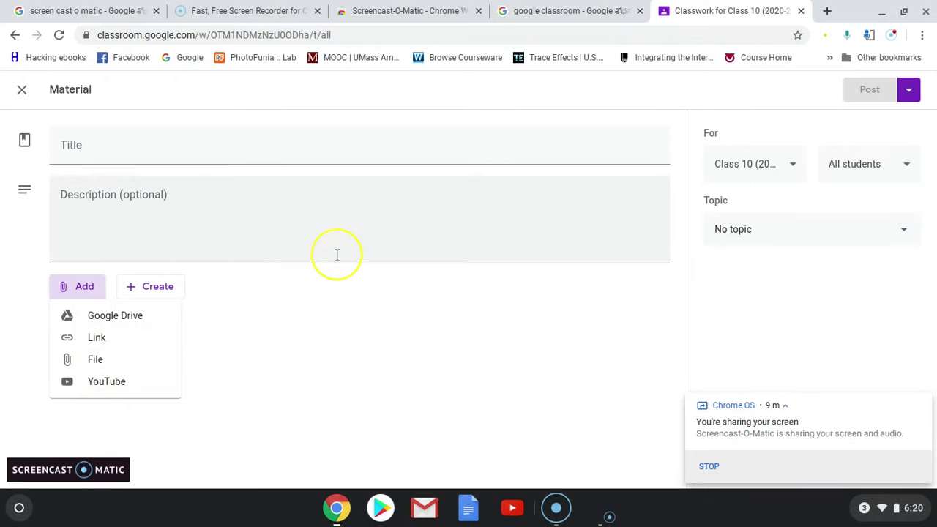
click(900, 233)
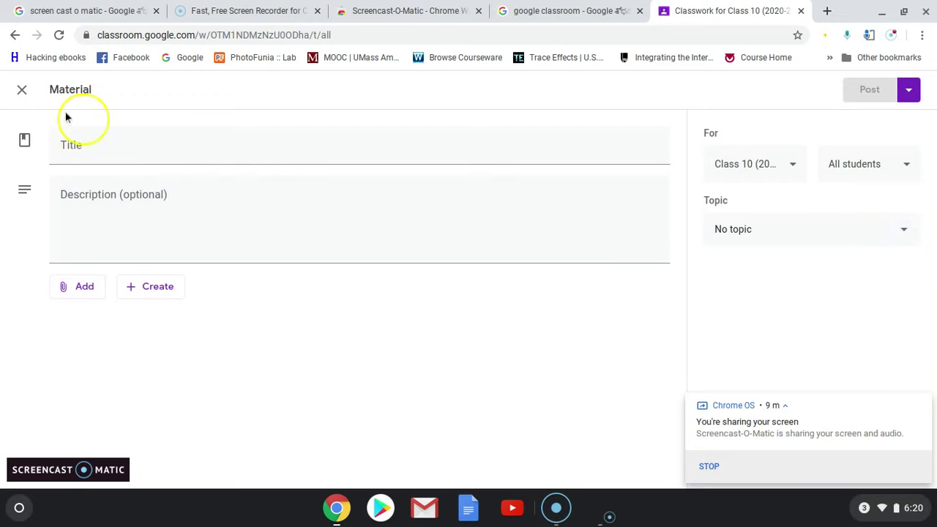
click(23, 91)
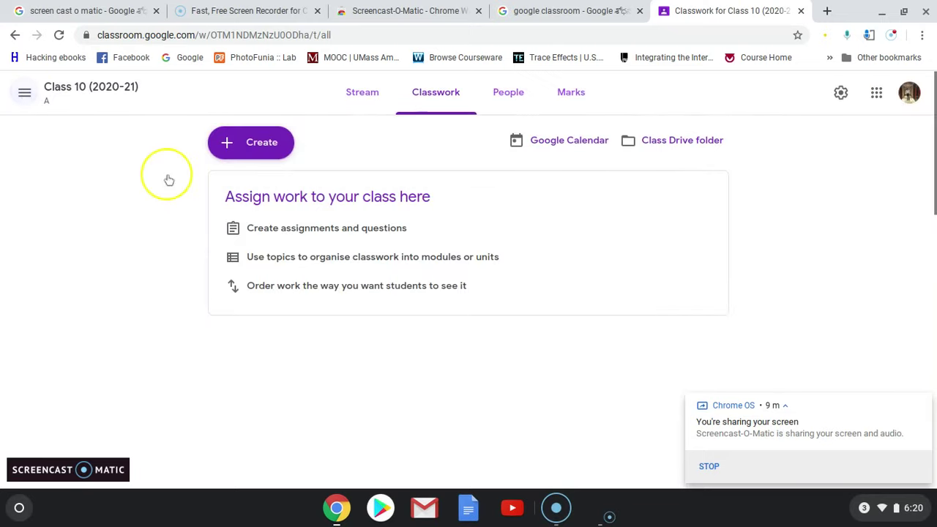
click(249, 146)
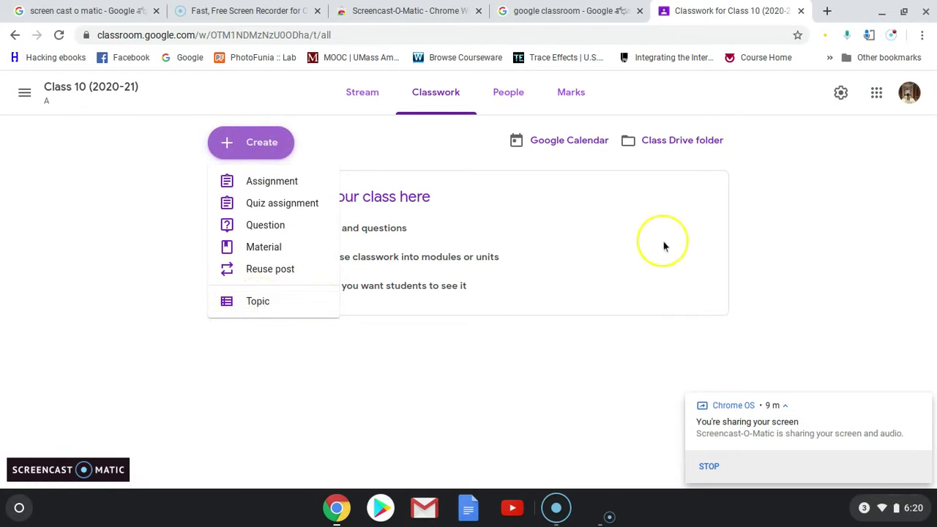
click(800, 231)
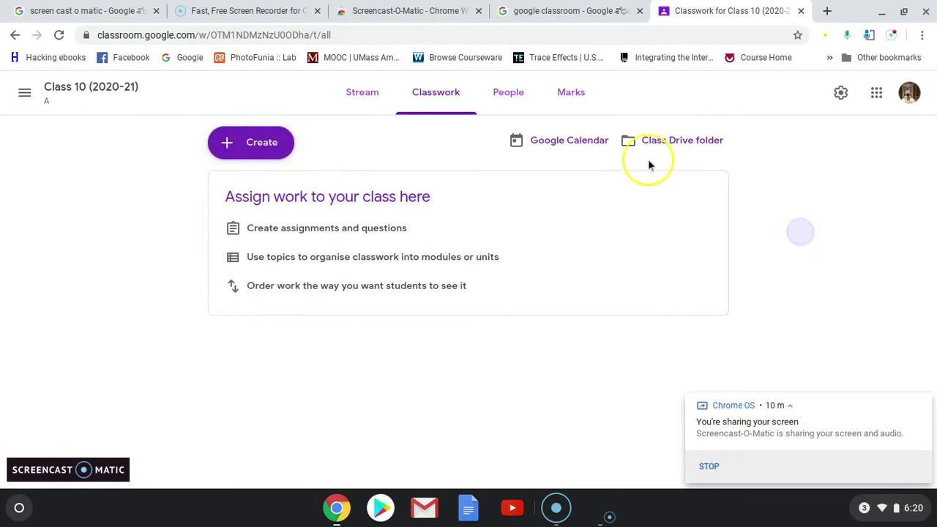
View the class's People and Marks pages, and open the main navigation with the list of classes
click(508, 98)
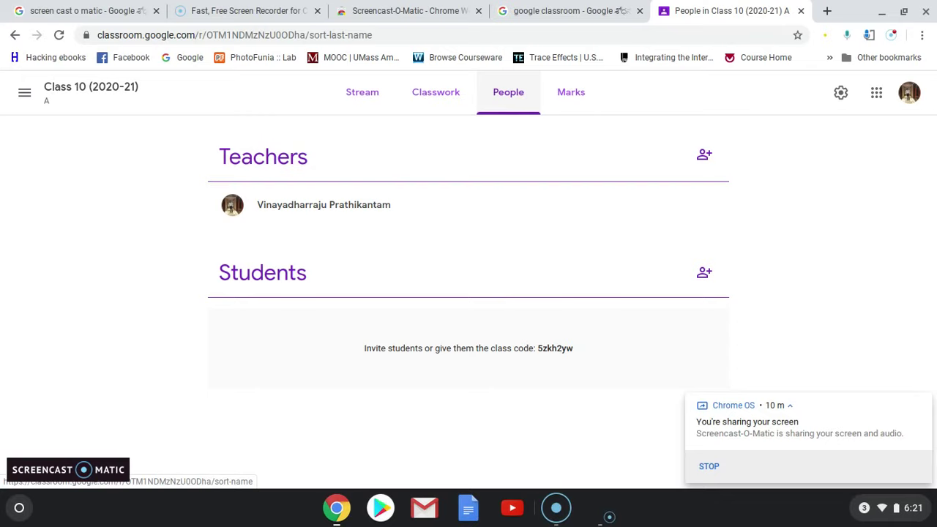
click(578, 101)
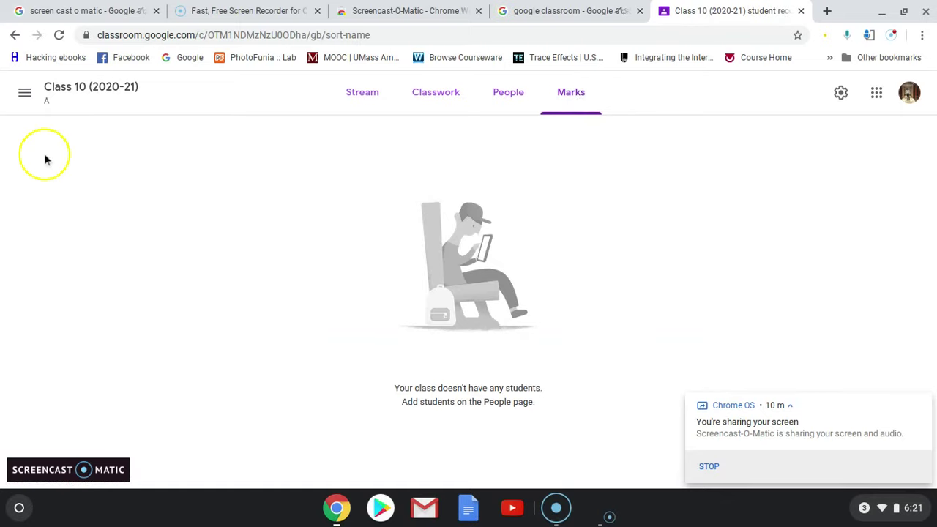
click(24, 94)
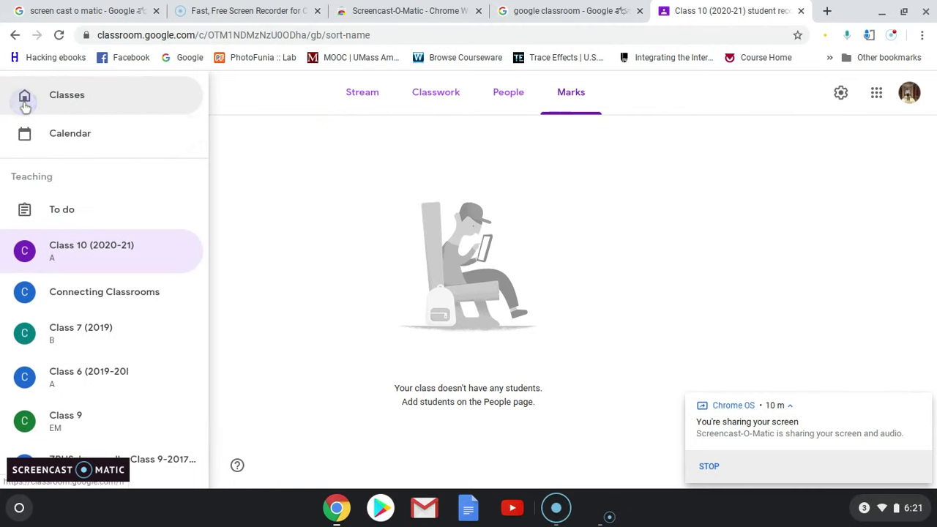